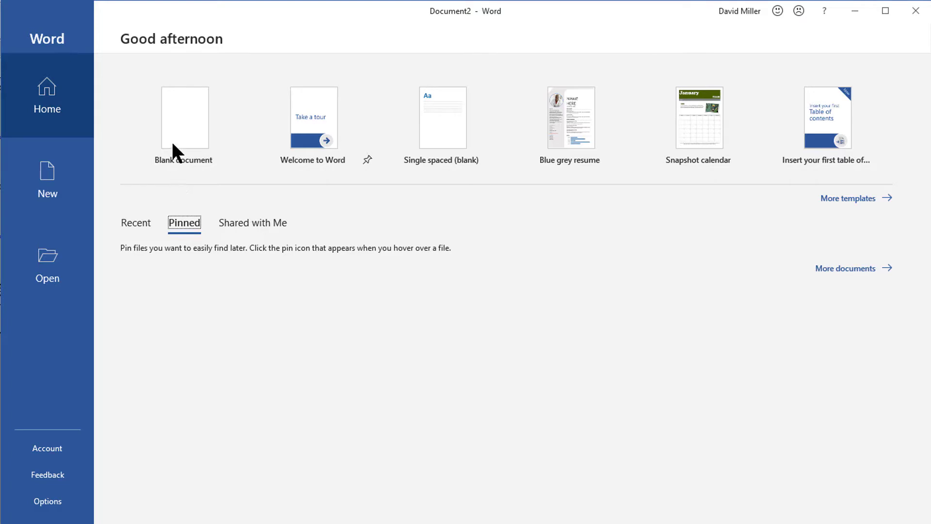
Step: Create a blank document and check the Word version in the account information
click(179, 117)
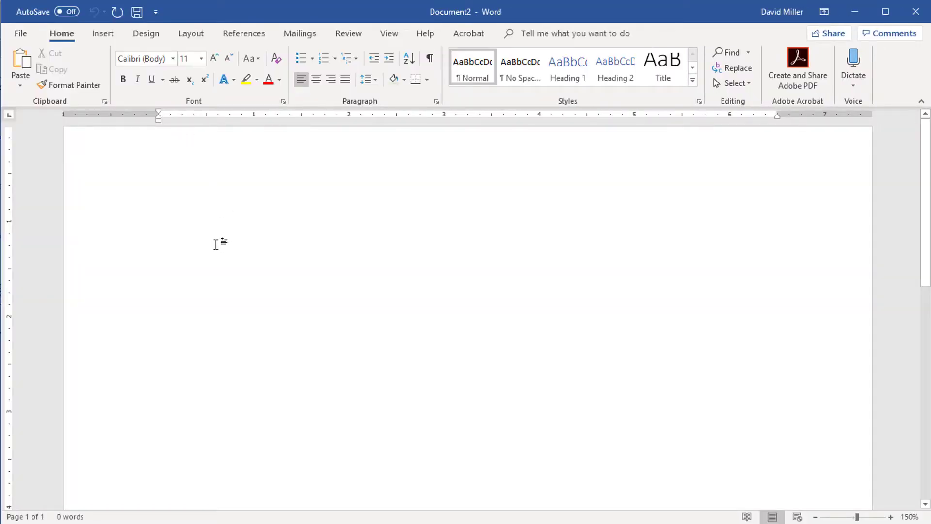
click(17, 32)
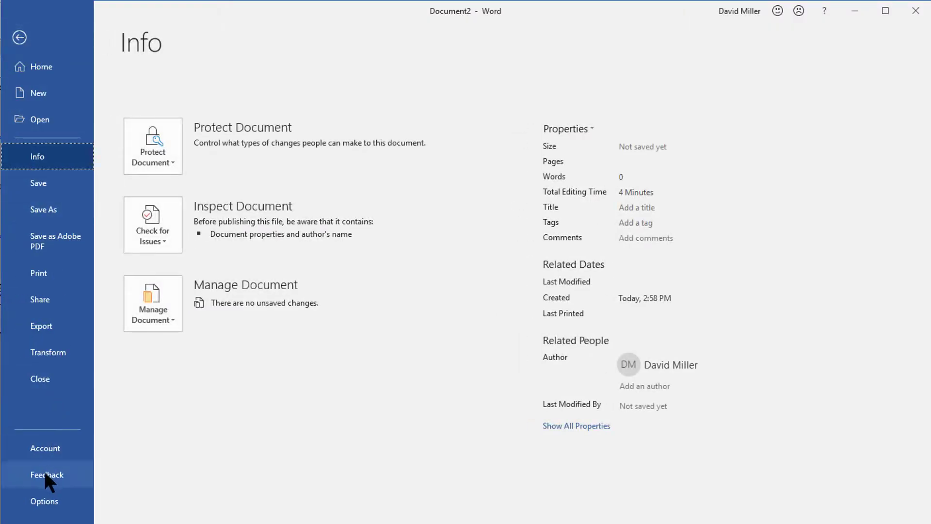
click(44, 445)
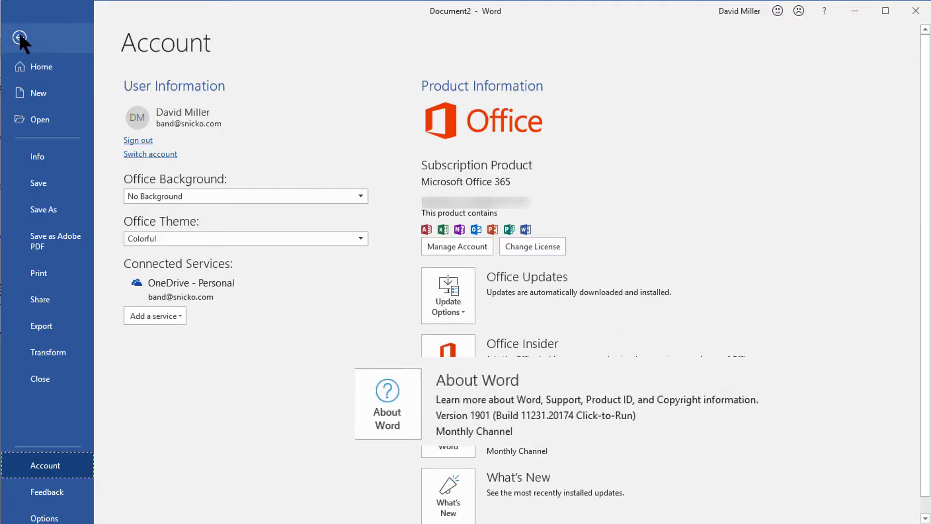
click(19, 35)
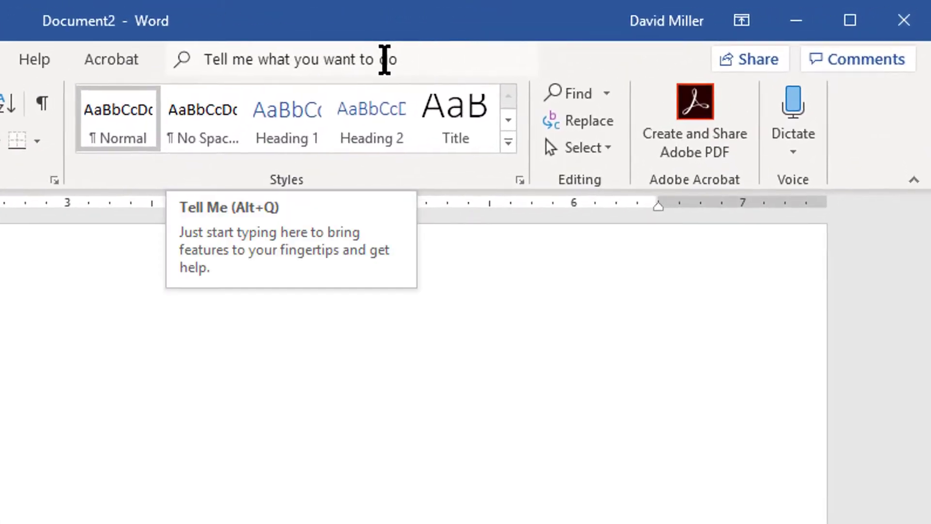
Step: Collapse the ribbon and expand it again
right_click(150, 49)
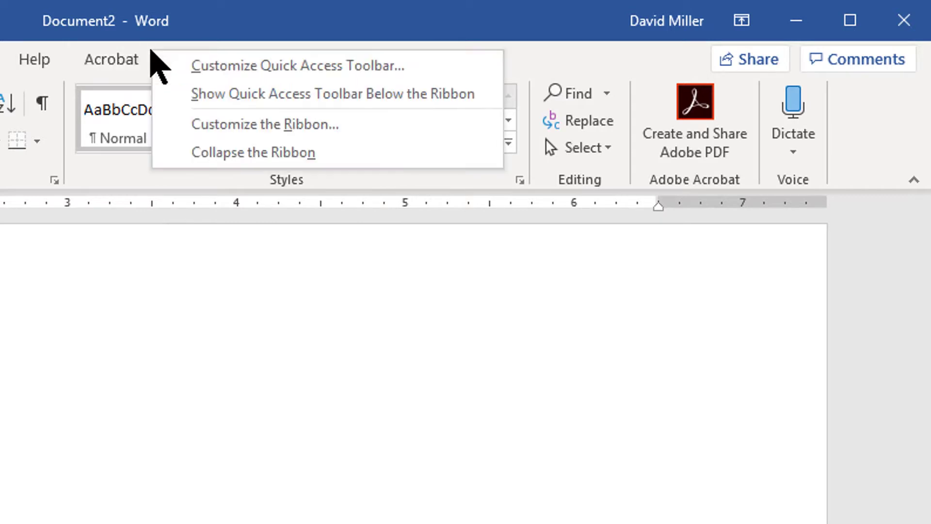
click(201, 159)
right_click(151, 60)
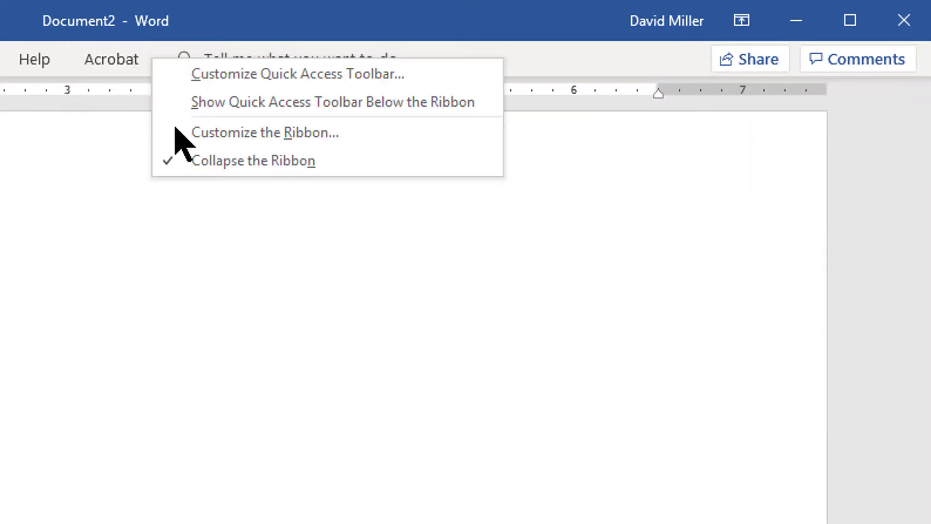
click(209, 161)
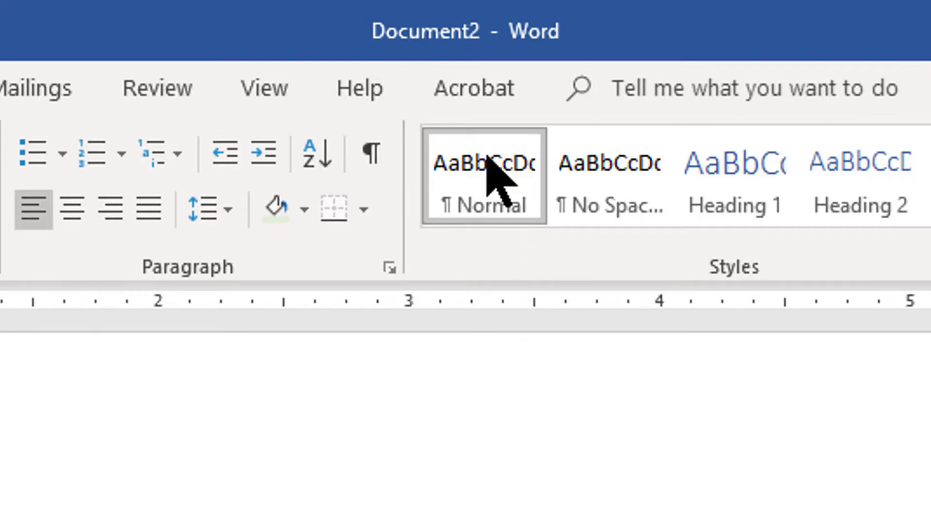
Step: Review the Normal style's formatting settings in Modify Style without changing anything
right_click(501, 176)
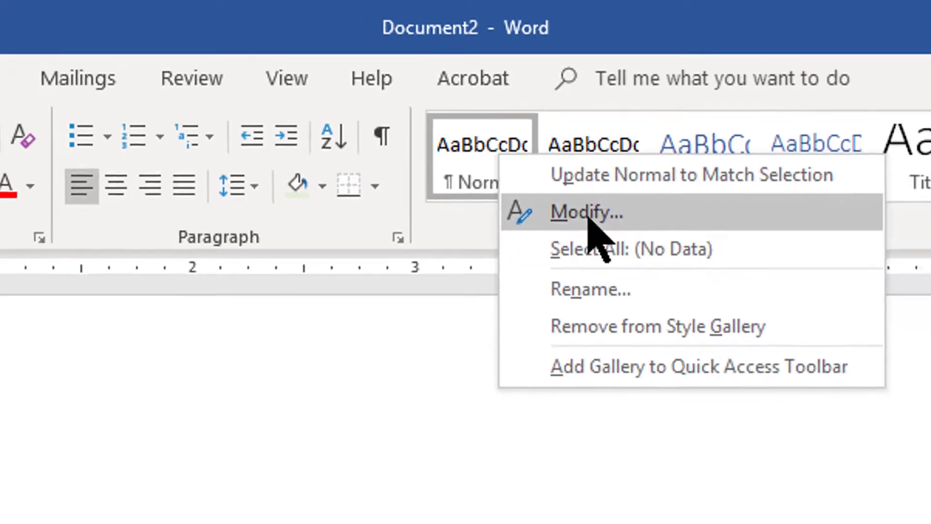
click(607, 238)
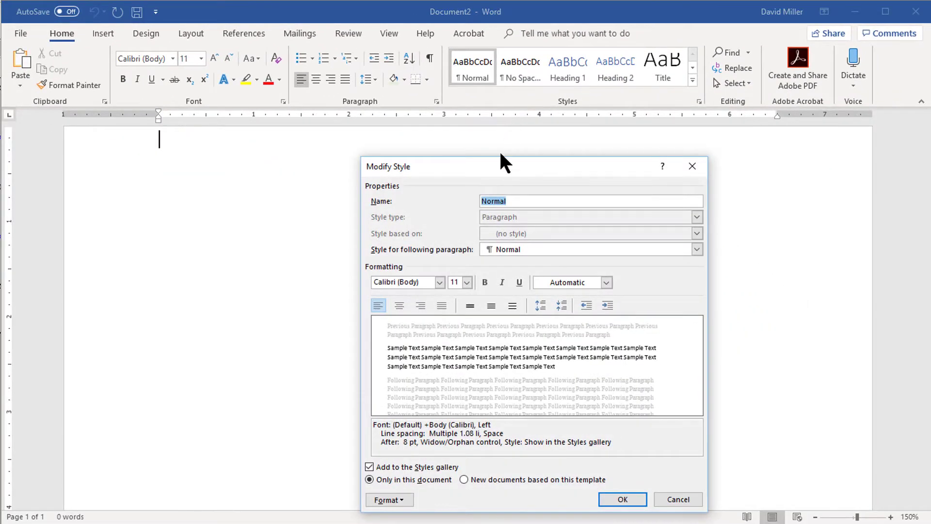
drag(497, 159, 457, 105)
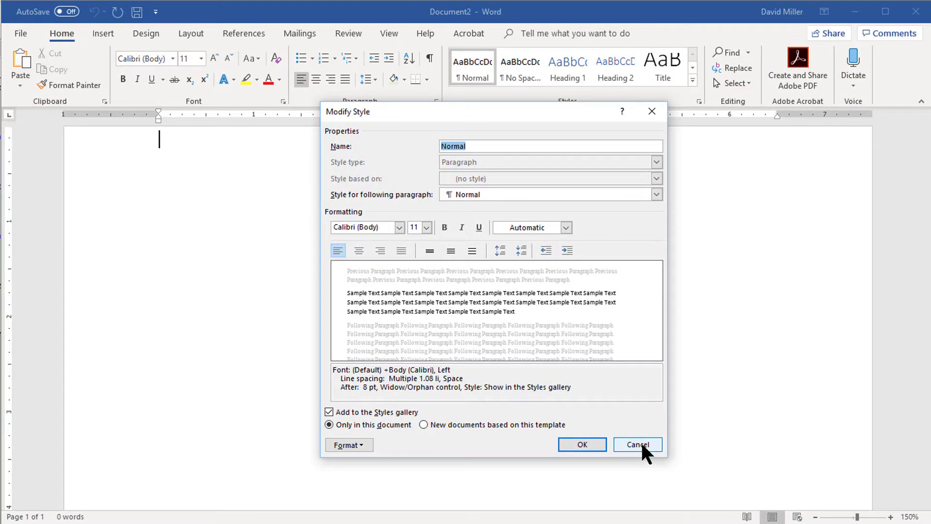
click(643, 445)
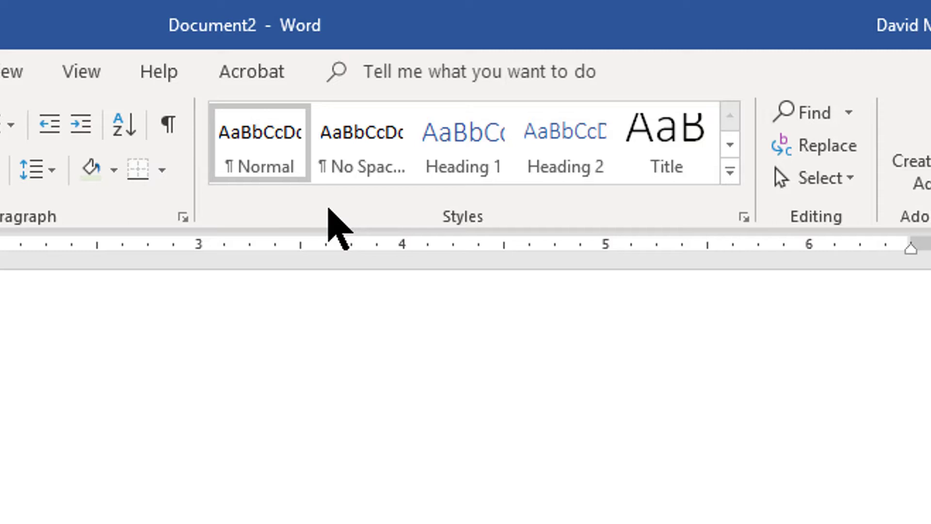
Step: Look through the full gallery of built-in styles
click(730, 172)
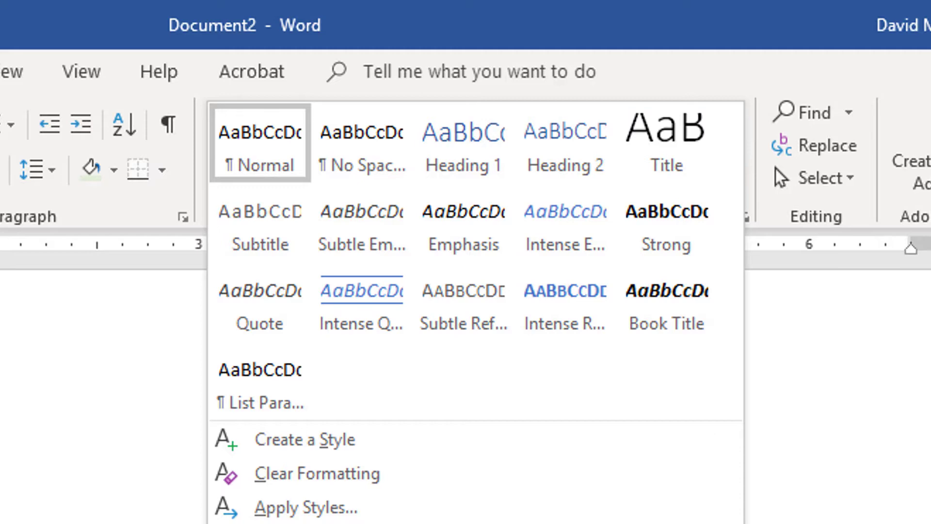
key(Escape)
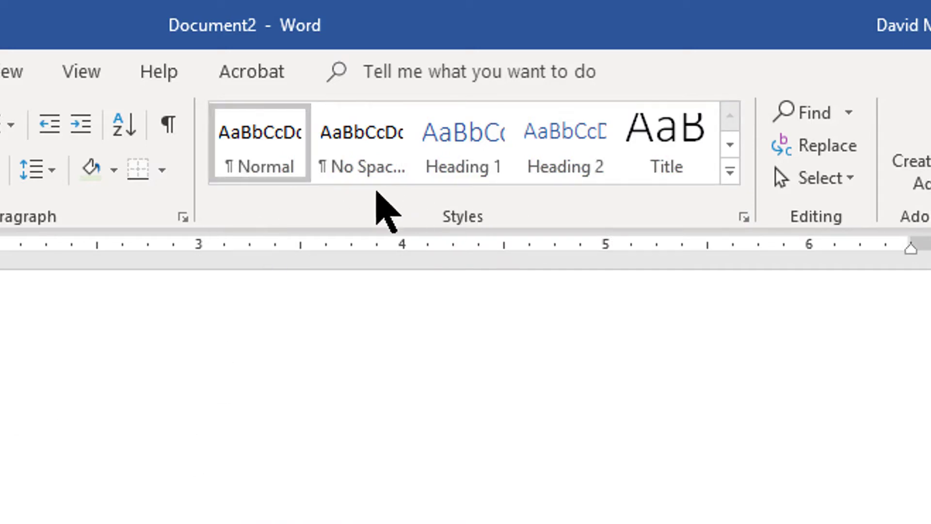
click(729, 170)
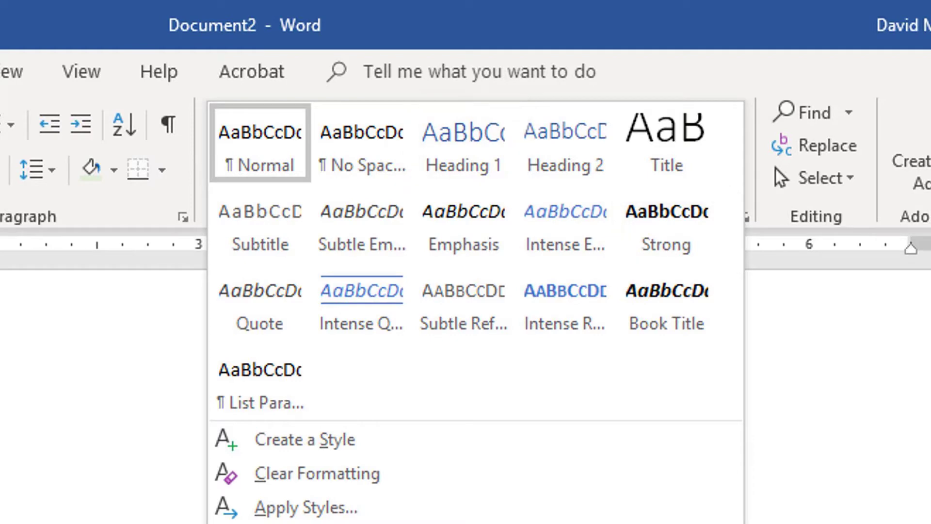
key(Escape)
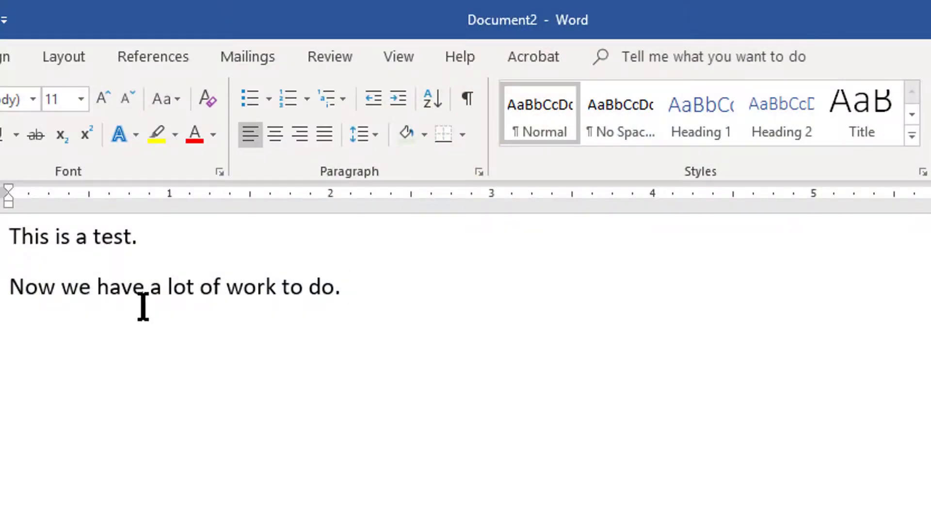
Step: View the style gallery with the cursor in "Now we have a lot of work to do." and with the word "have" selected
click(144, 290)
click(912, 136)
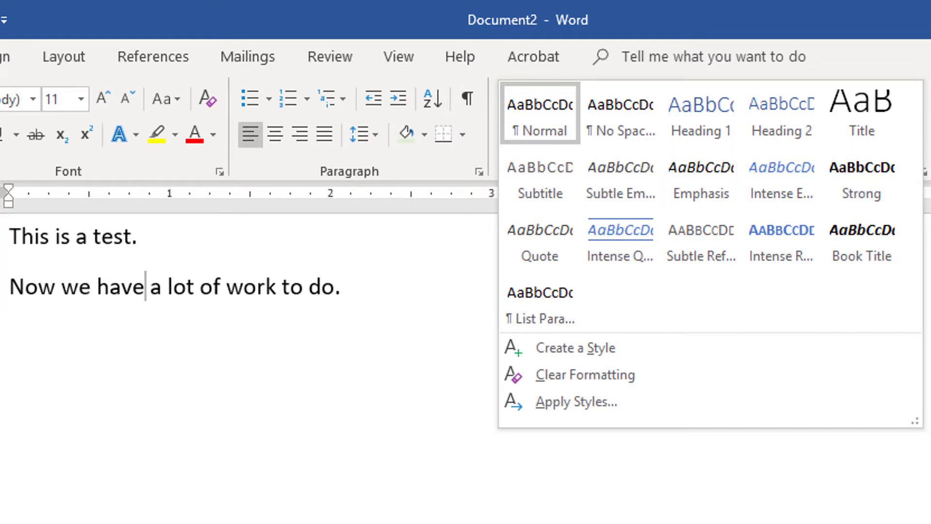
key(Escape)
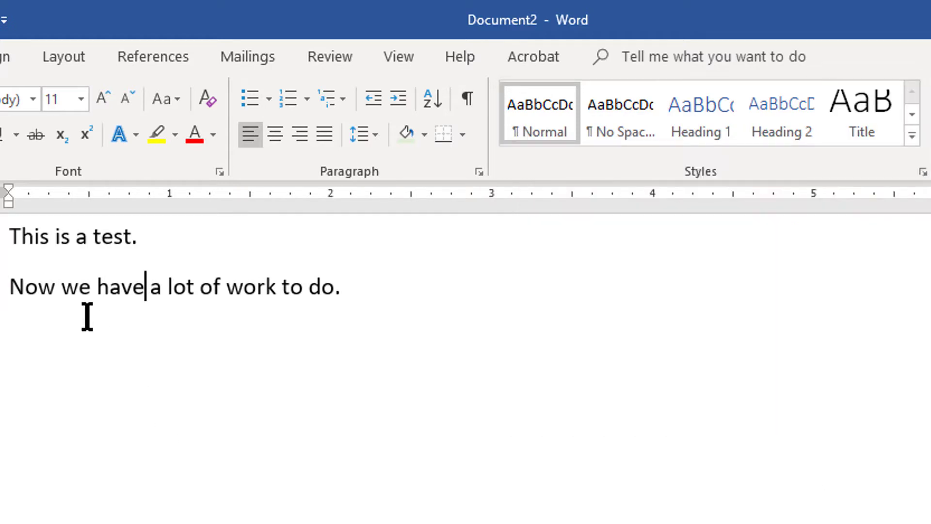
double_click(116, 285)
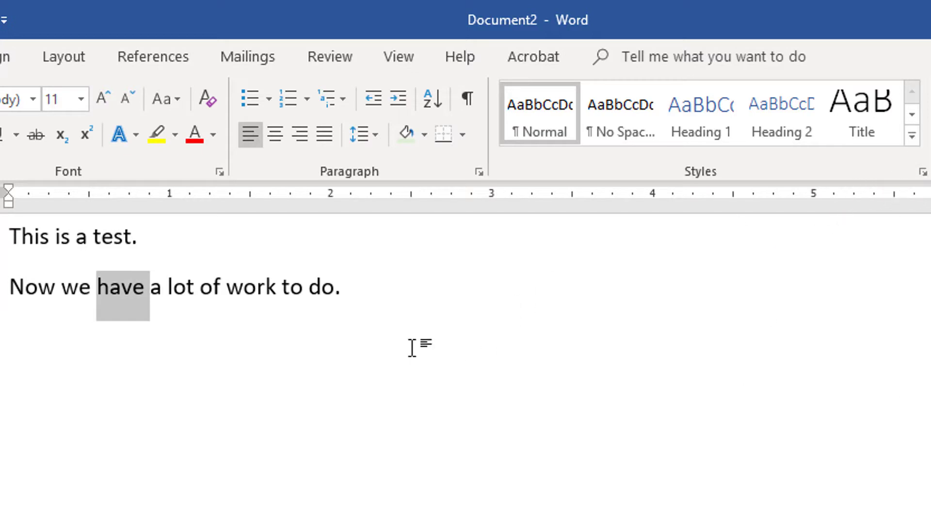
click(911, 136)
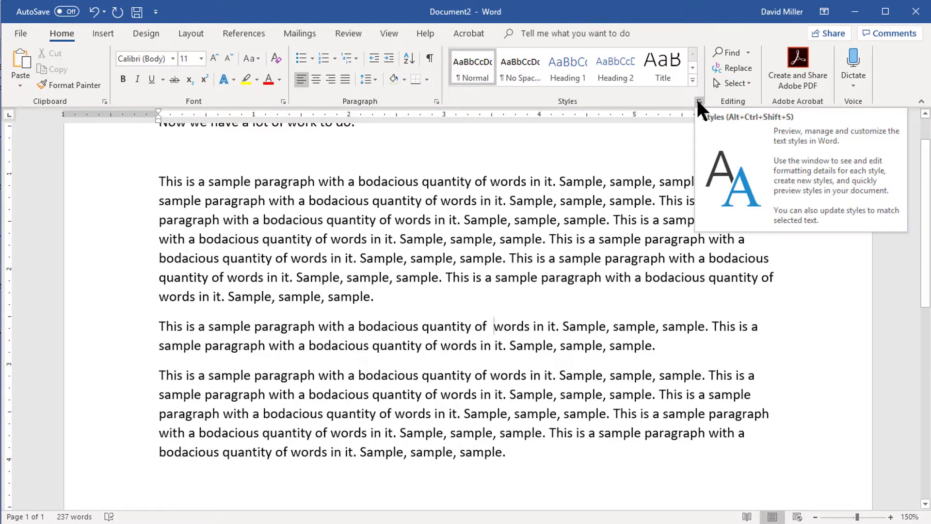
Step: Remove the Intense Reference style from the Style Gallery
click(693, 80)
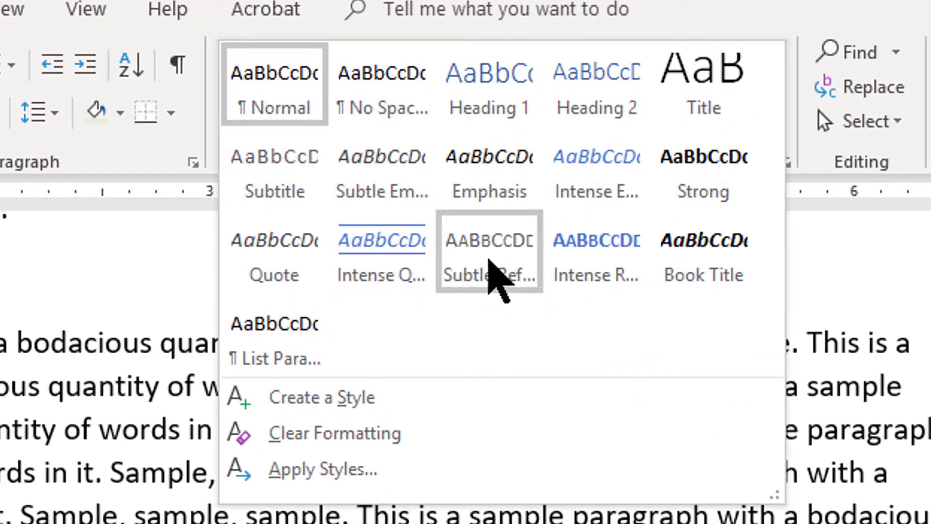
right_click(574, 247)
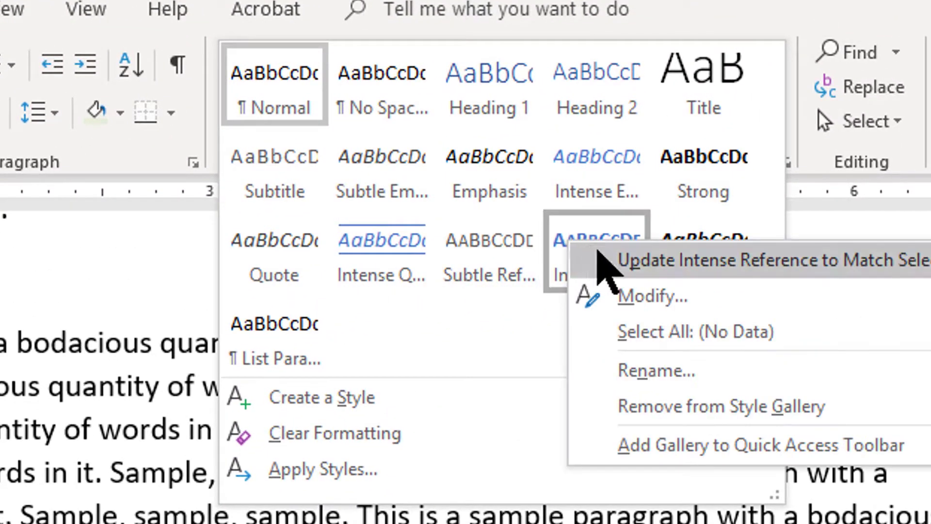
click(672, 407)
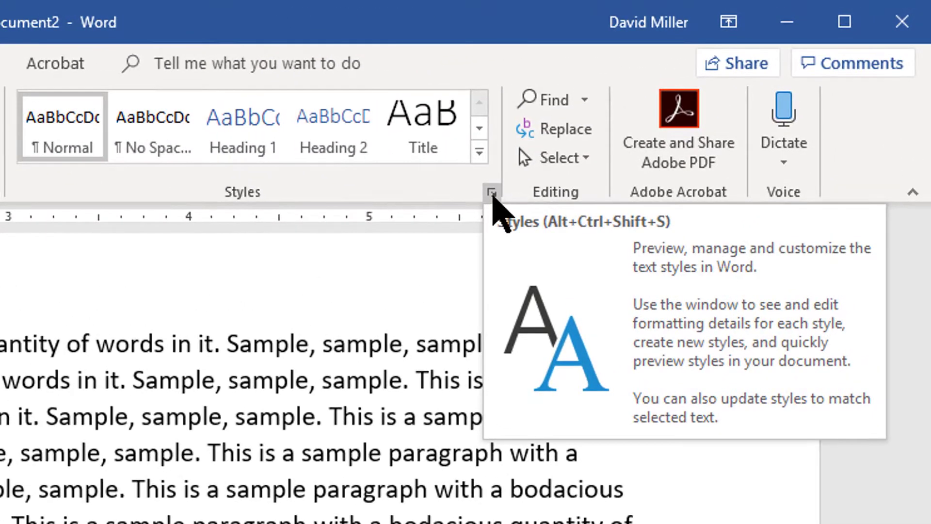
Step: Show and hide the Styles pane several times, leaving it open beside the document
click(492, 193)
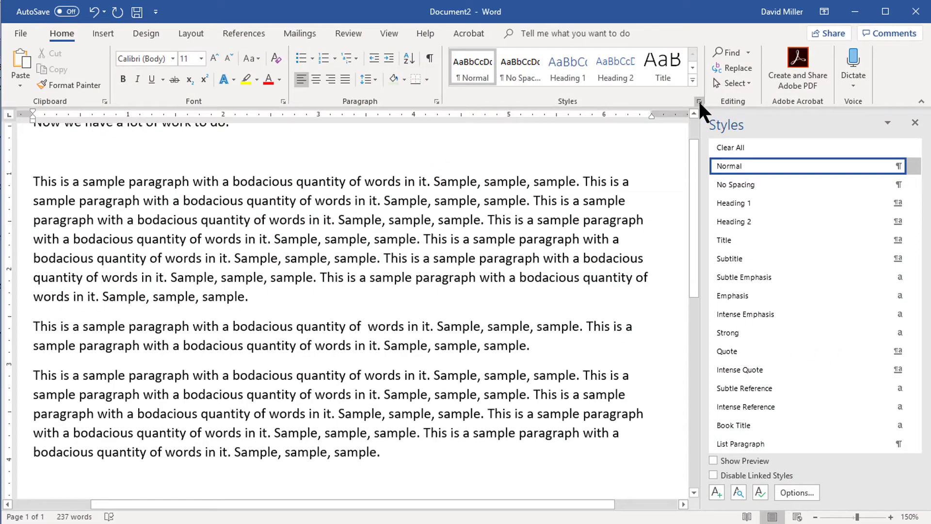
click(699, 101)
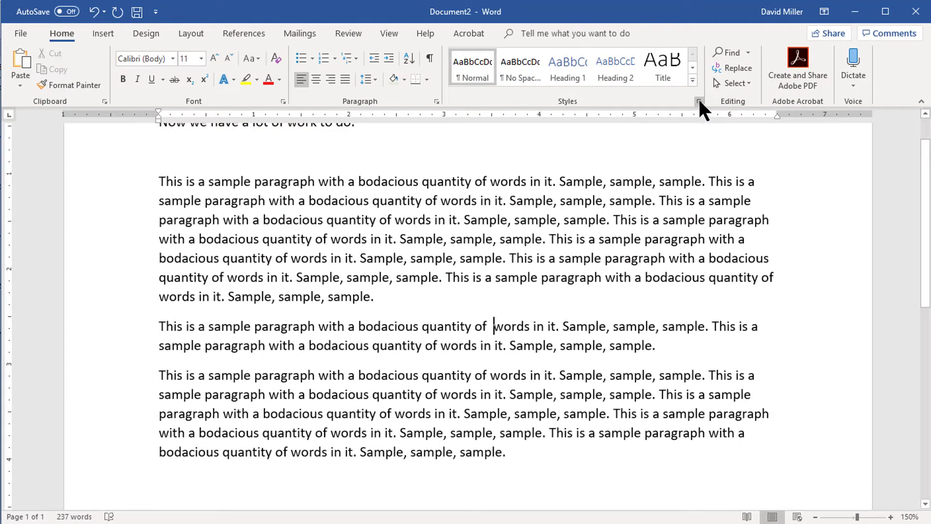
click(699, 99)
click(699, 101)
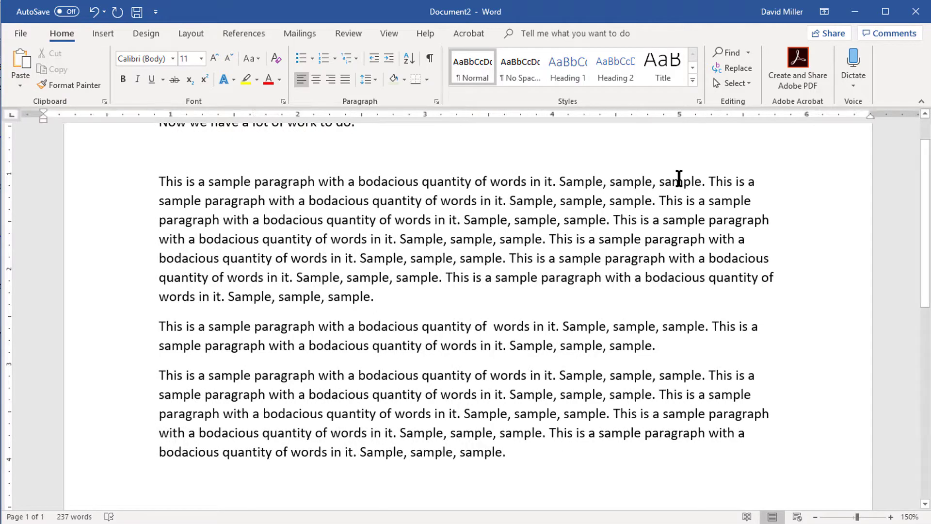
key(alt+ctrl+shift+s)
key(alt+ctrl+shift+s)
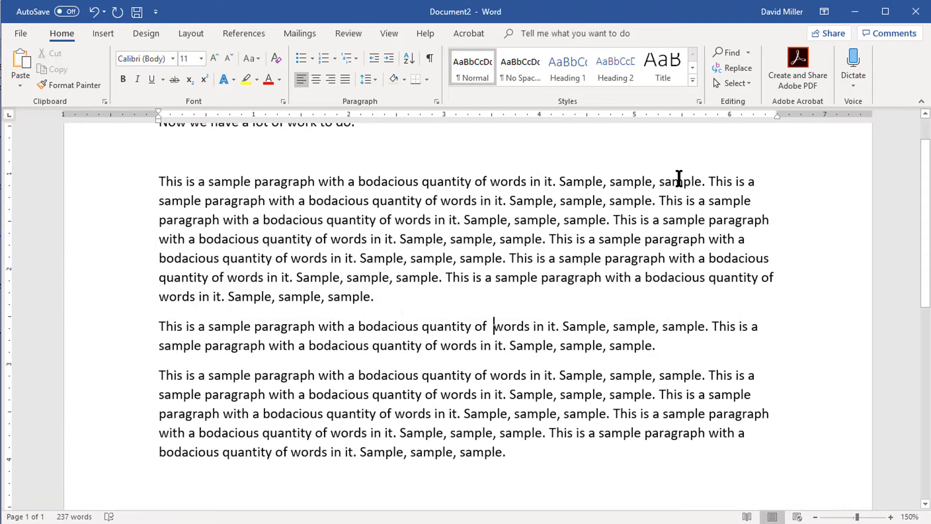
key(alt+ctrl+shift+s)
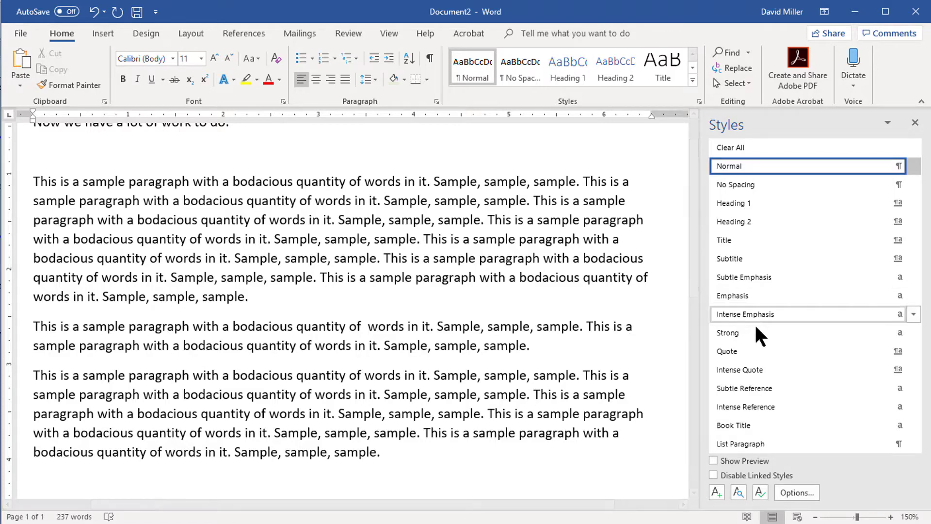
Step: Set the Styles pane to show All styles and look through the extended list
click(795, 492)
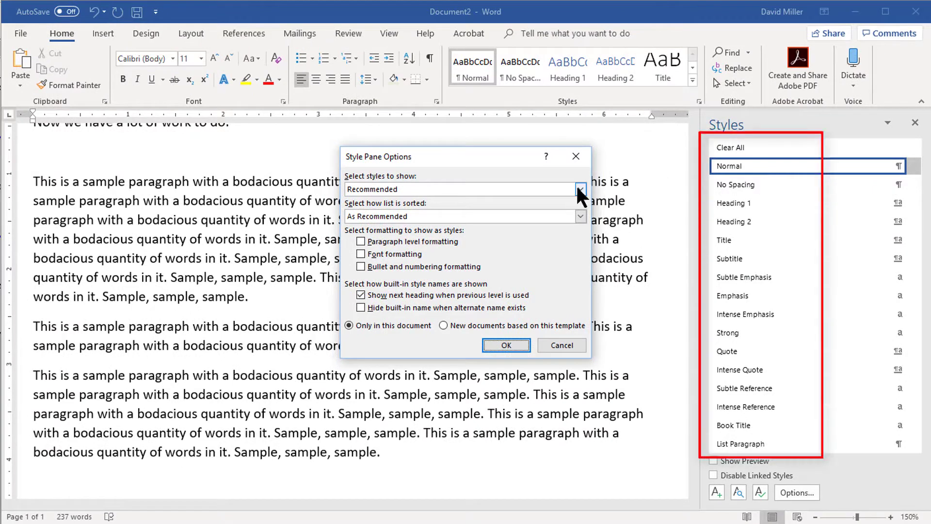
click(581, 189)
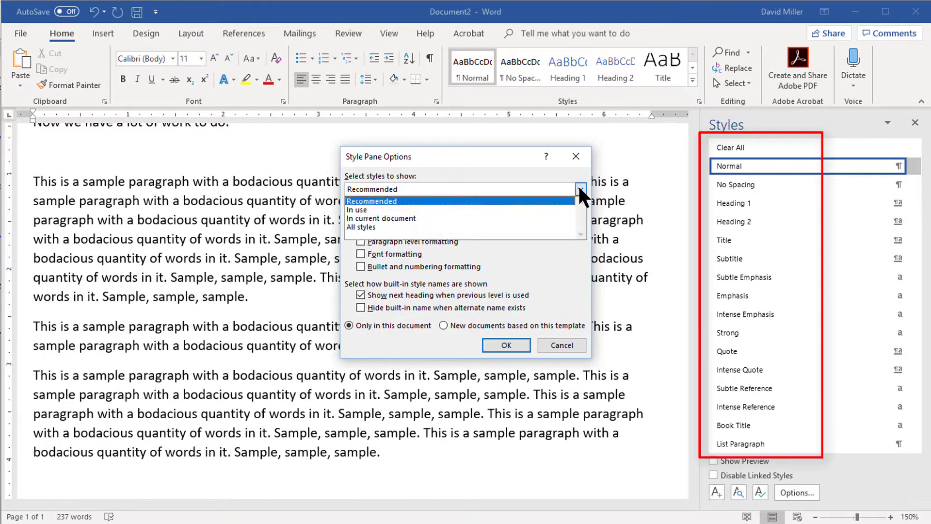
click(444, 226)
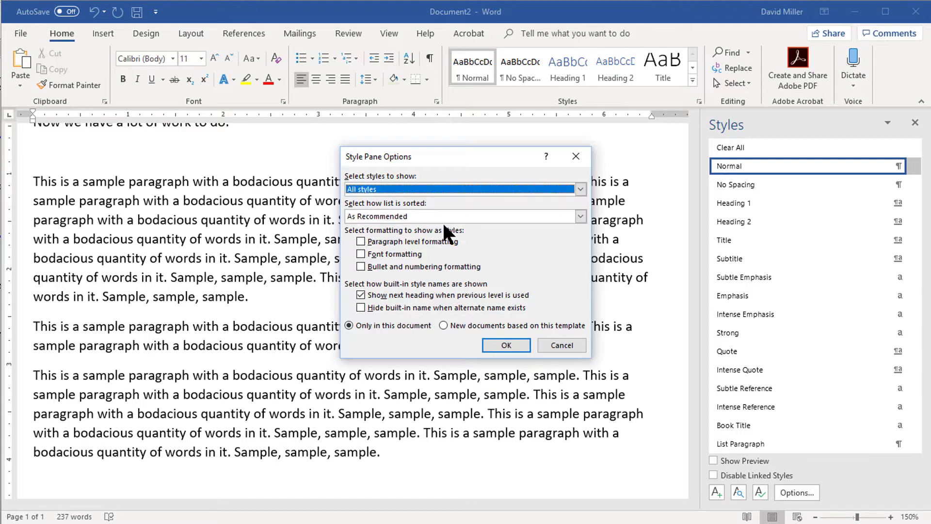
click(505, 342)
mouse_move(915, 173)
mouse_down()
mouse_move(915, 431)
mouse_move(916, 170)
mouse_up()
Step: Set the Styles pane back to showing only Recommended styles
click(806, 493)
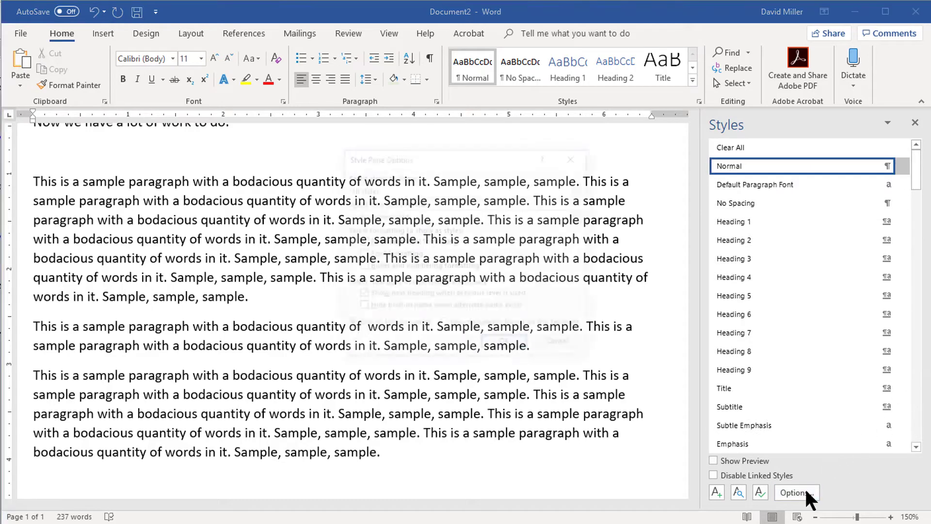
click(577, 185)
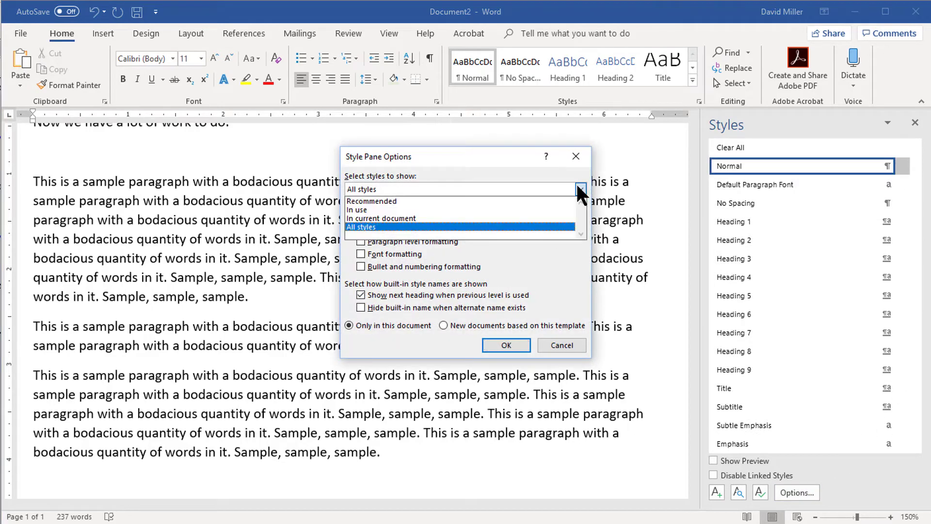
click(413, 197)
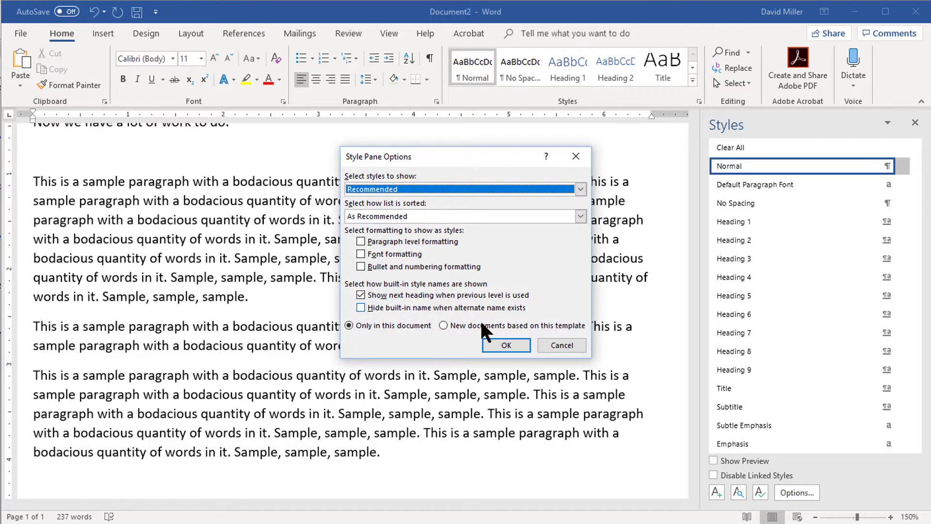
click(504, 342)
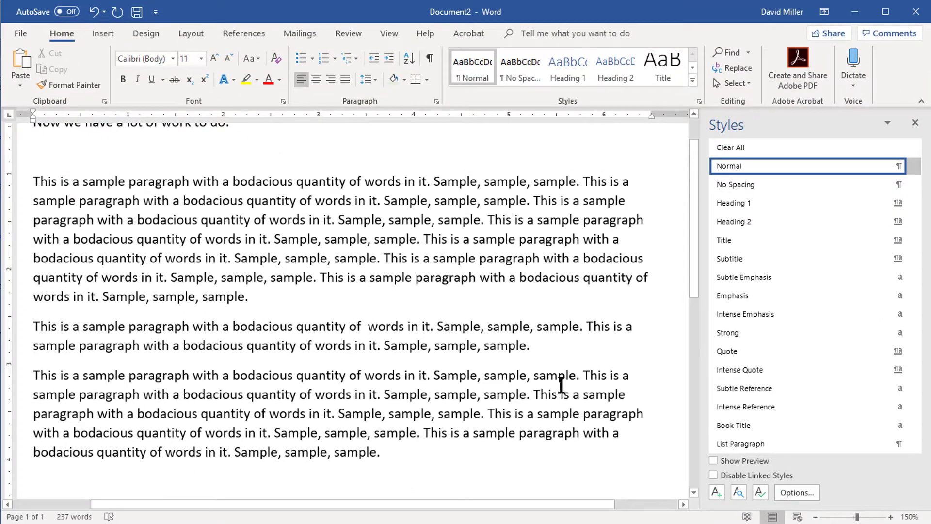
Step: With the two-line sample paragraph selected, check the Intense Quote style's details in the Styles pane, and close the pane
triple_click(407, 327)
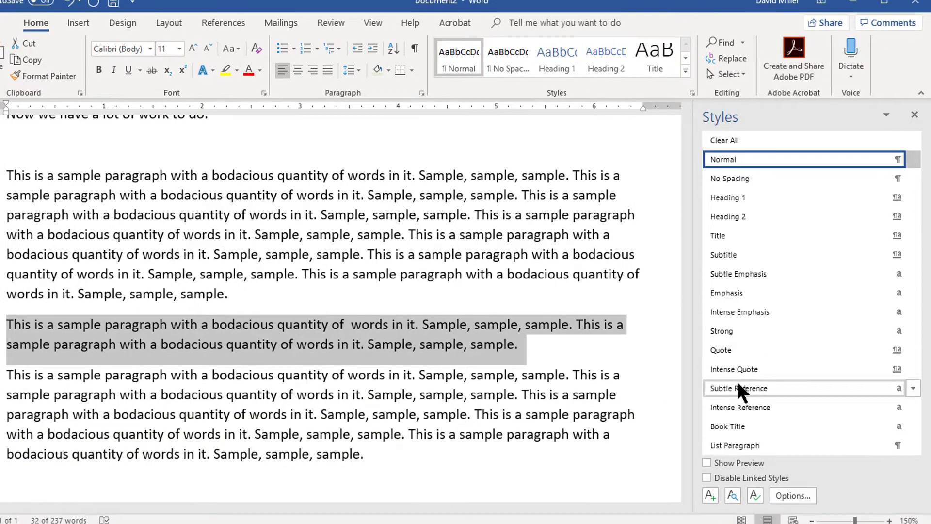
mouse_move(749, 373)
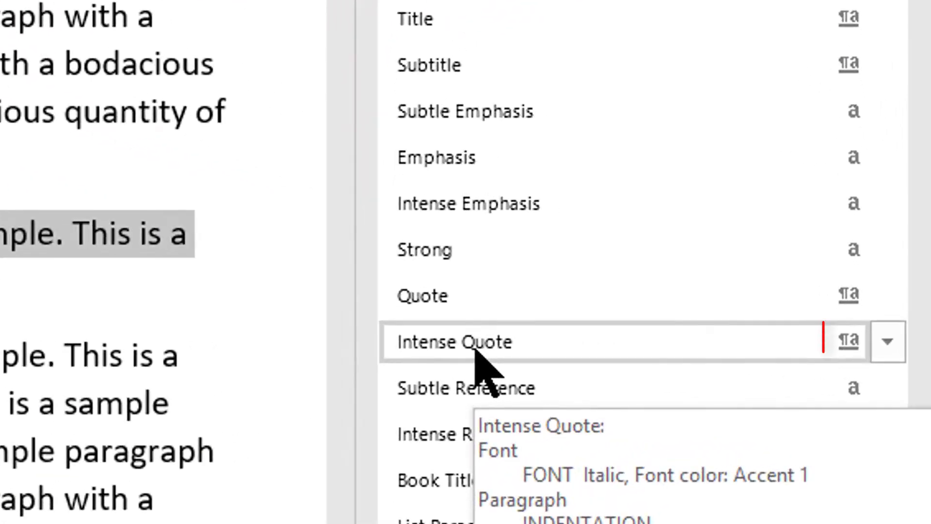
click(52, 289)
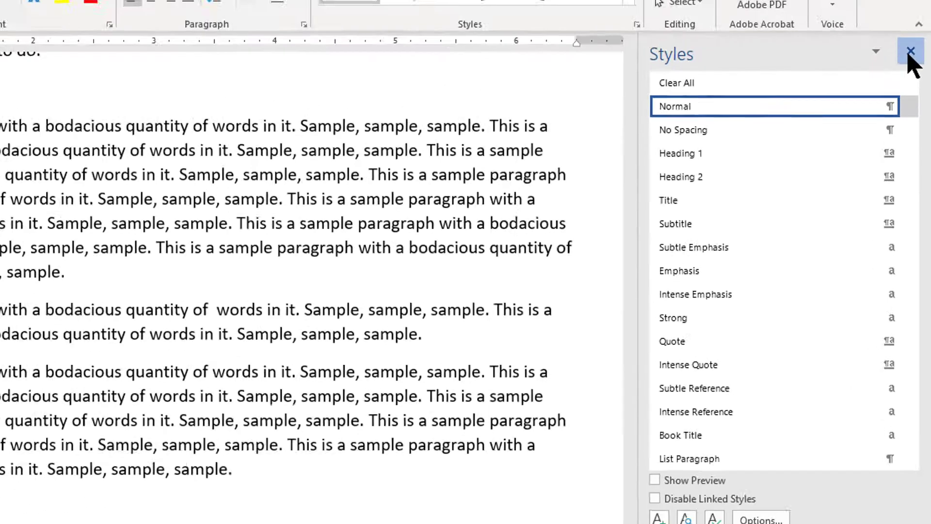
click(910, 52)
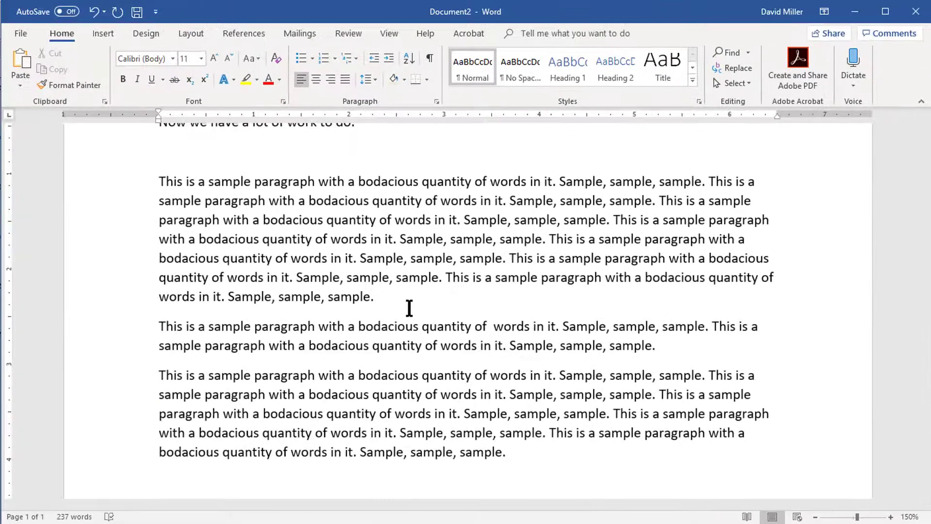
Step: Browse the expanded Style Gallery with the word "quantity" selected in the two-line paragraph, and close it without applying a style
double_click(452, 326)
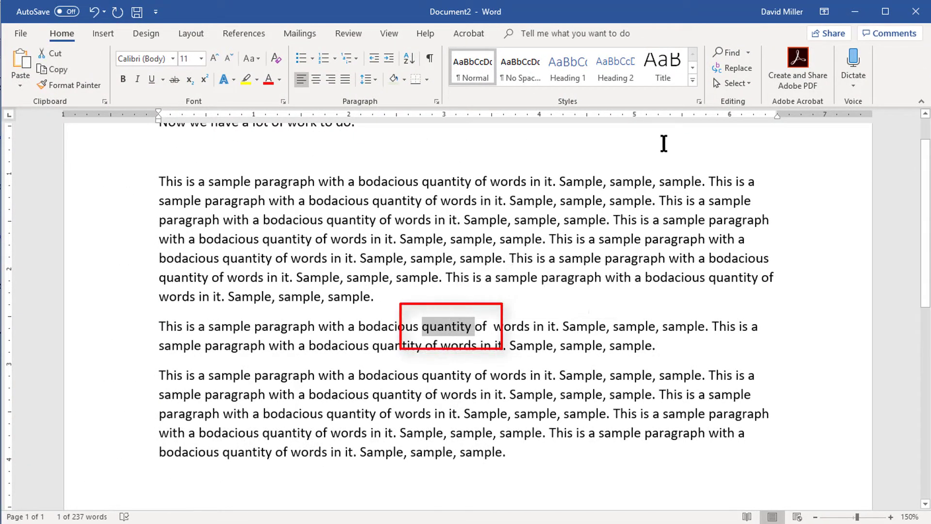
click(692, 80)
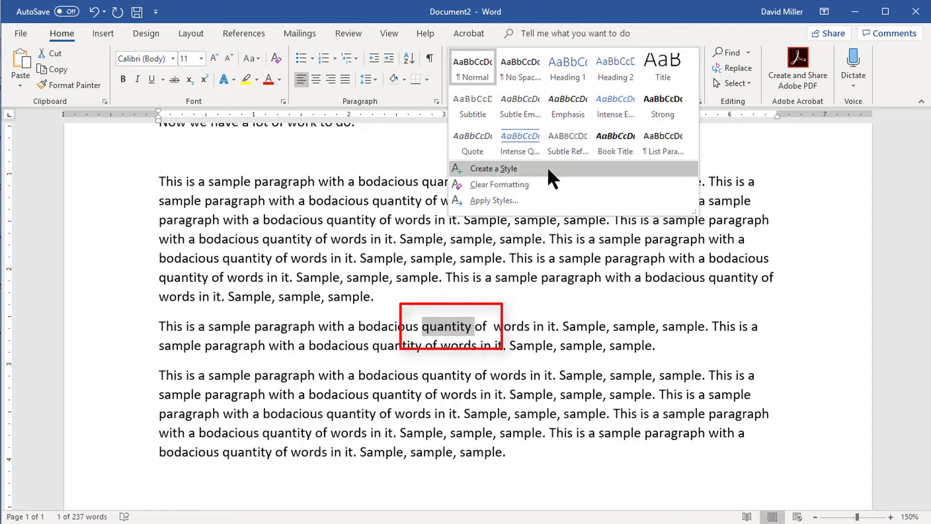
click(513, 323)
Step: Apply the Intense Quote style from the Style Gallery to the two-line sample paragraph
click(515, 326)
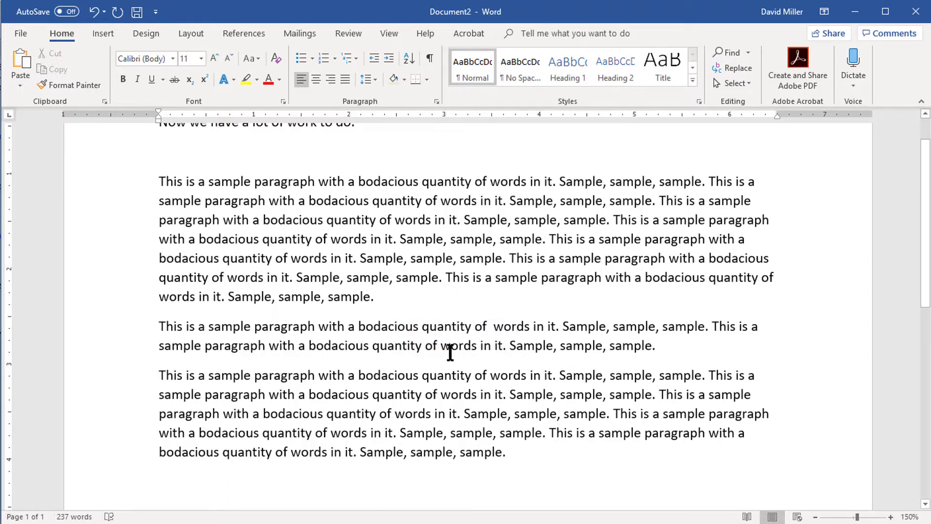
click(692, 80)
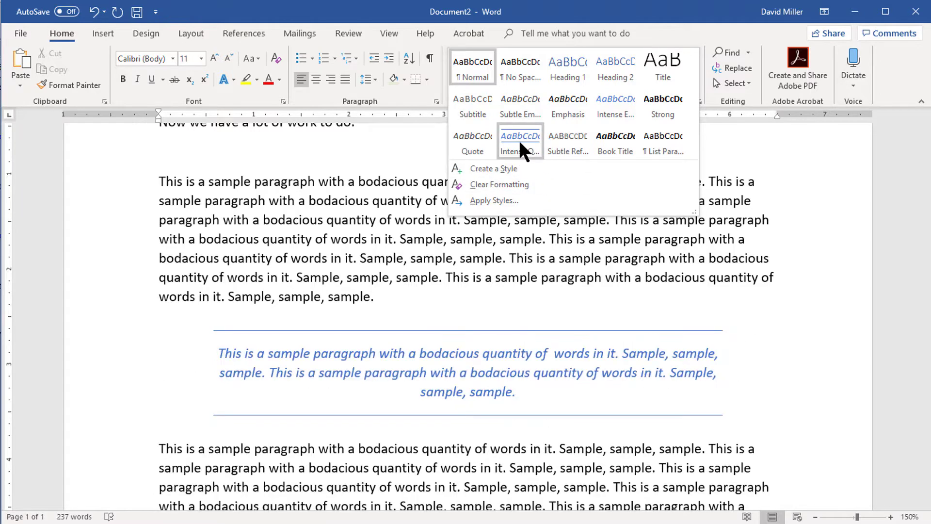
click(518, 137)
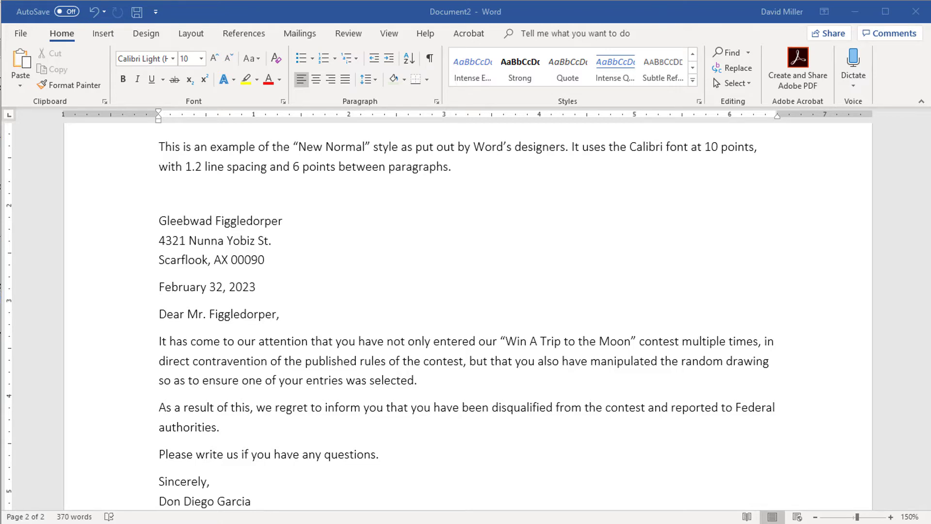
Step: Format the letter's paragraph beginning "It has come to our attention" in Times New Roman at 14 pt
triple_click(360, 340)
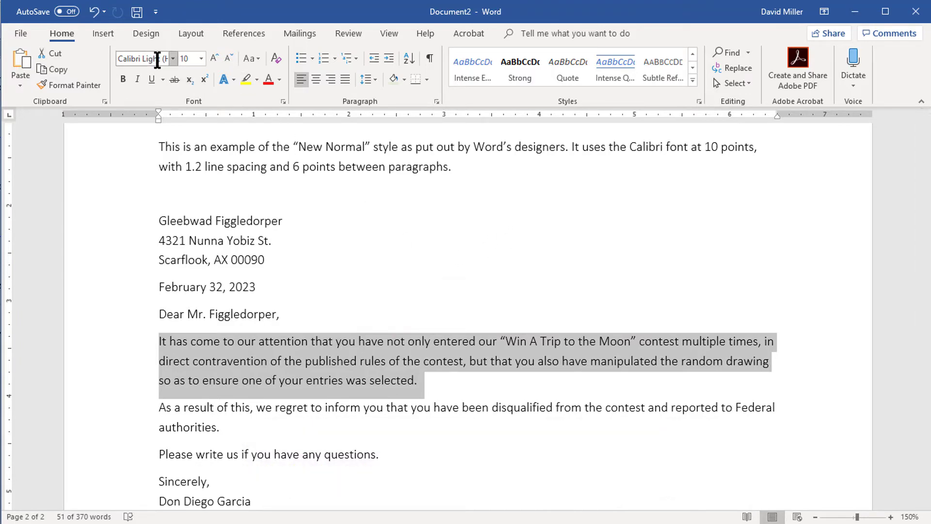
click(173, 58)
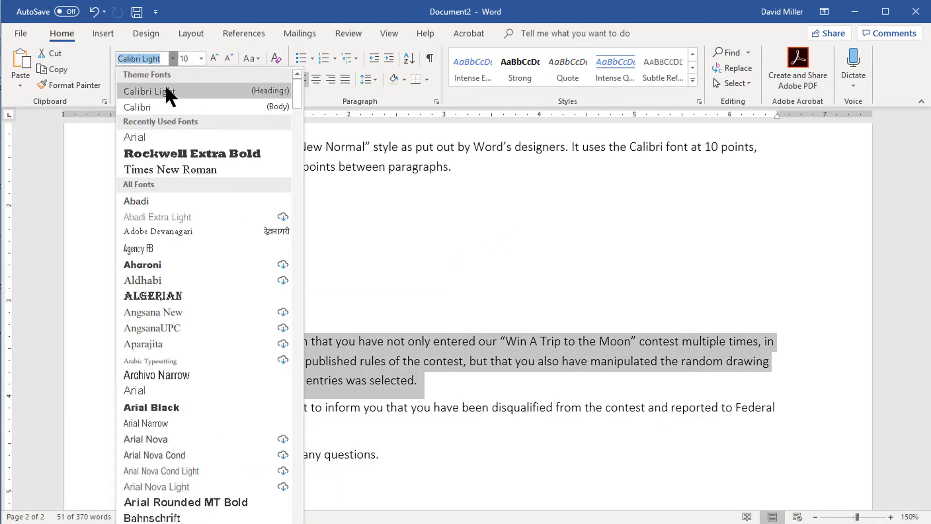
click(153, 165)
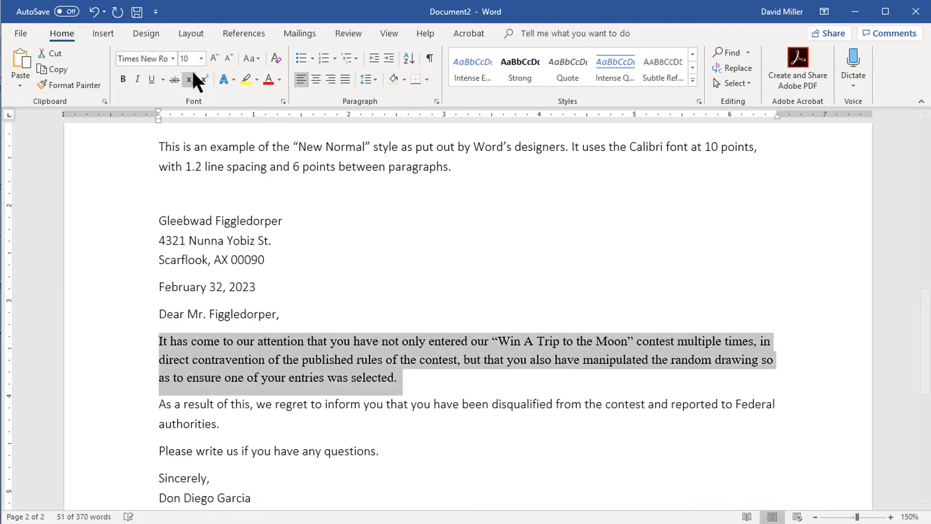
click(202, 58)
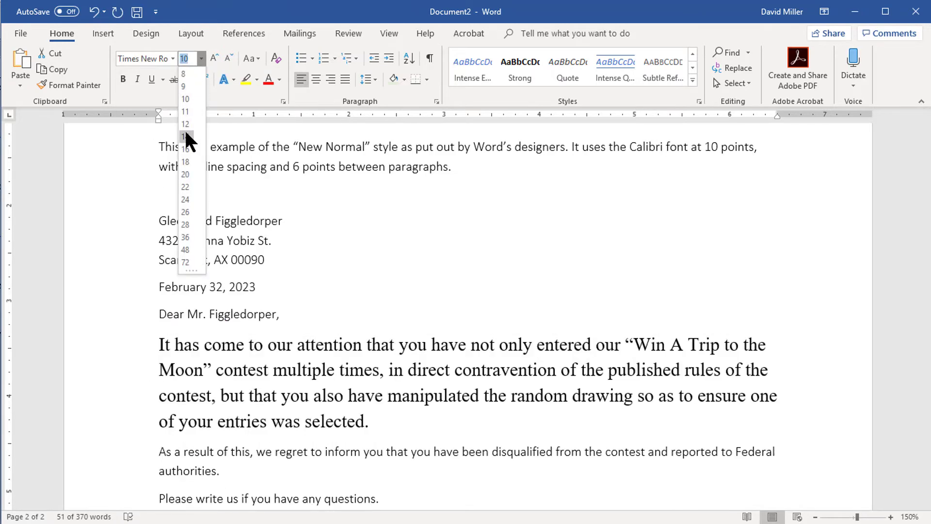
click(184, 129)
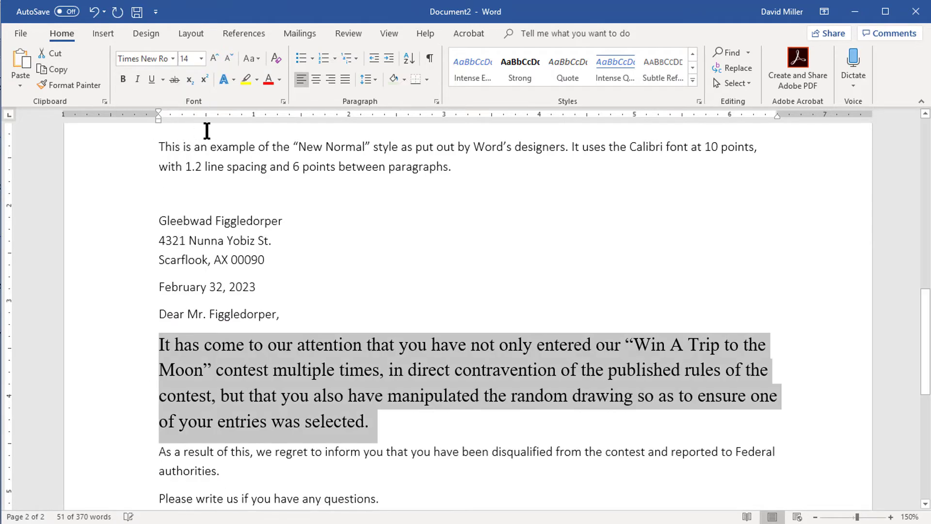
Step: Set the selected letter paragraph's spacing after to 0 pt and its line spacing to Single
click(437, 101)
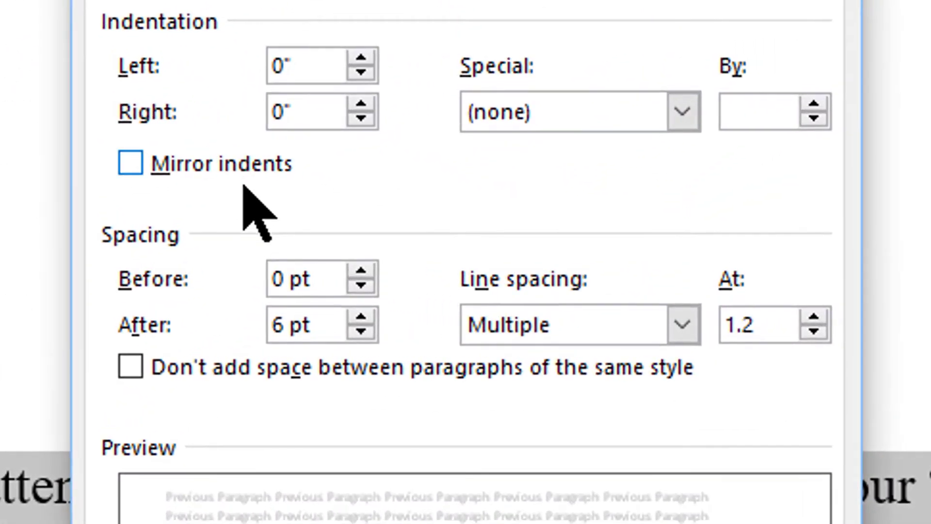
click(360, 331)
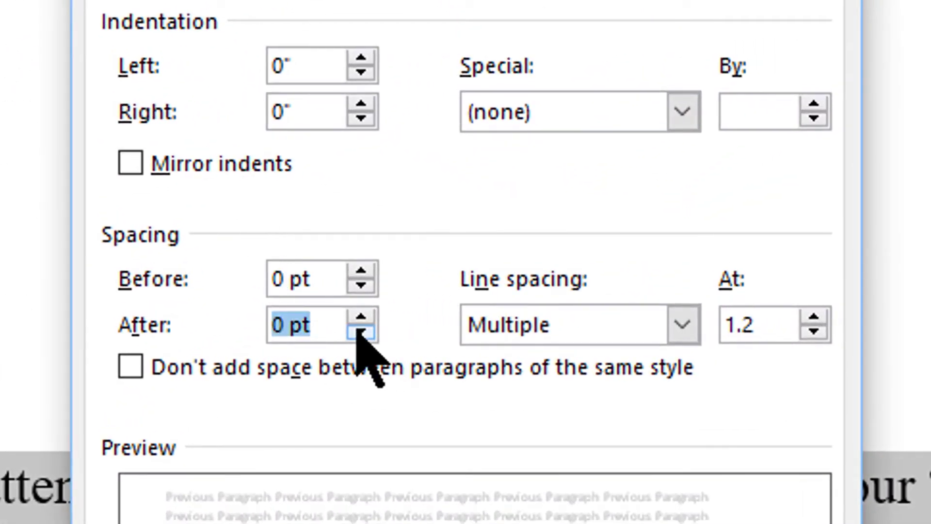
click(686, 333)
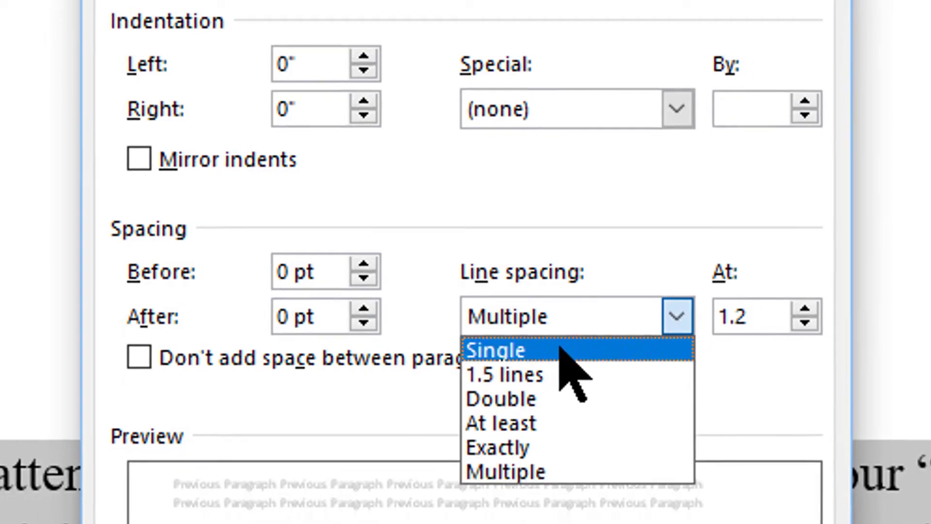
click(572, 350)
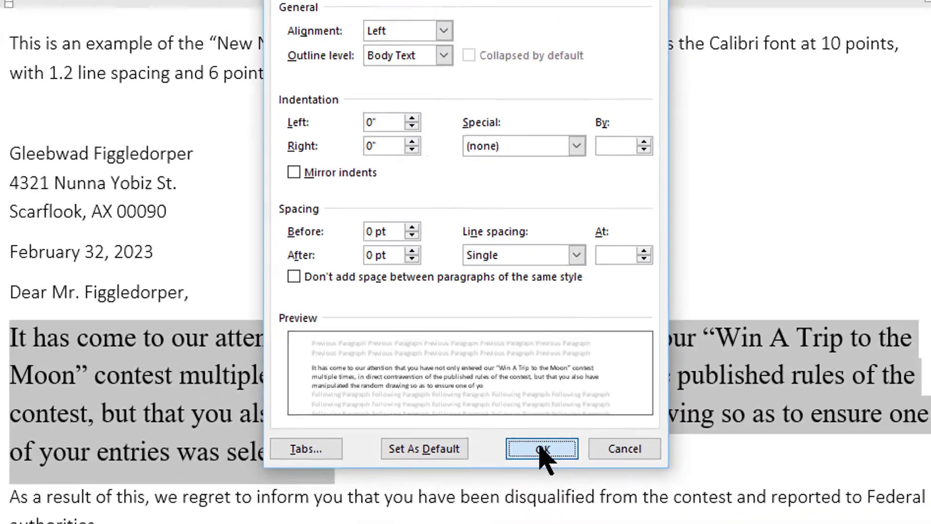
click(553, 502)
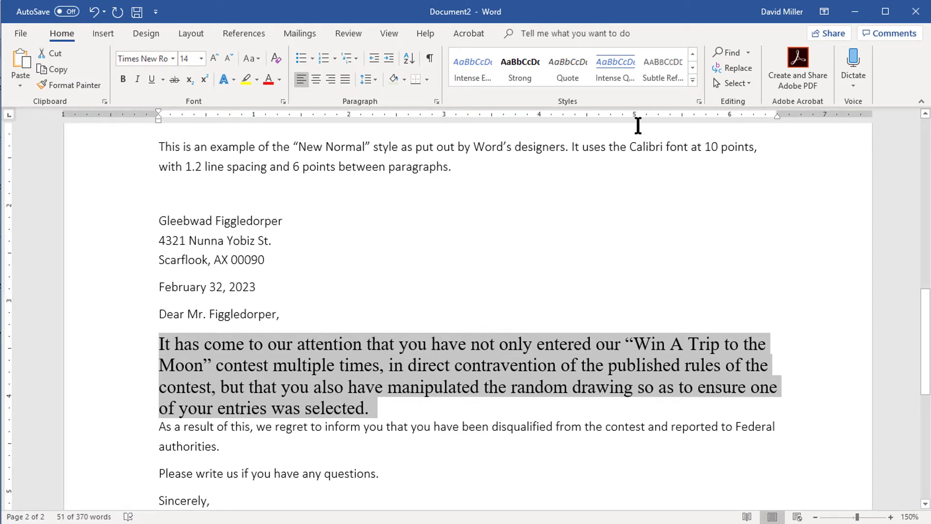
Step: Update the NEW NORMAL style to match the formatting of the selected letter paragraph
click(693, 80)
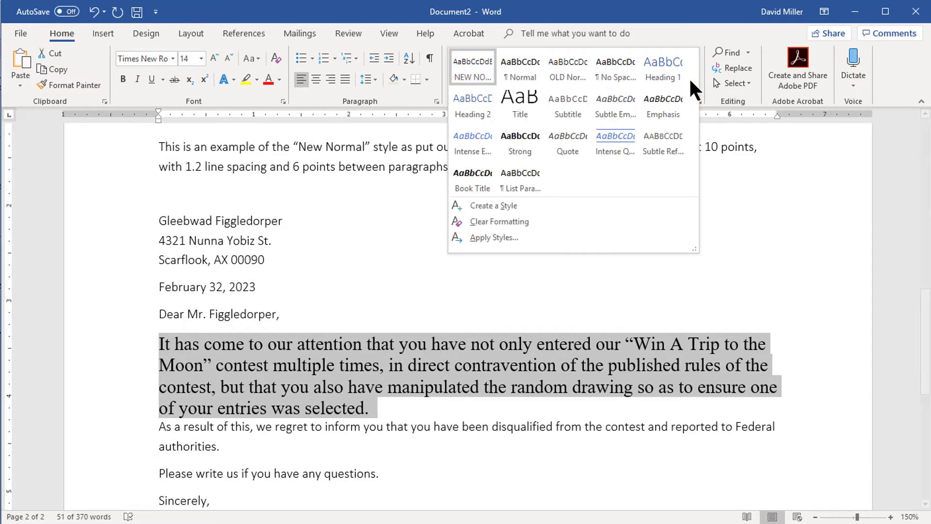
right_click(465, 65)
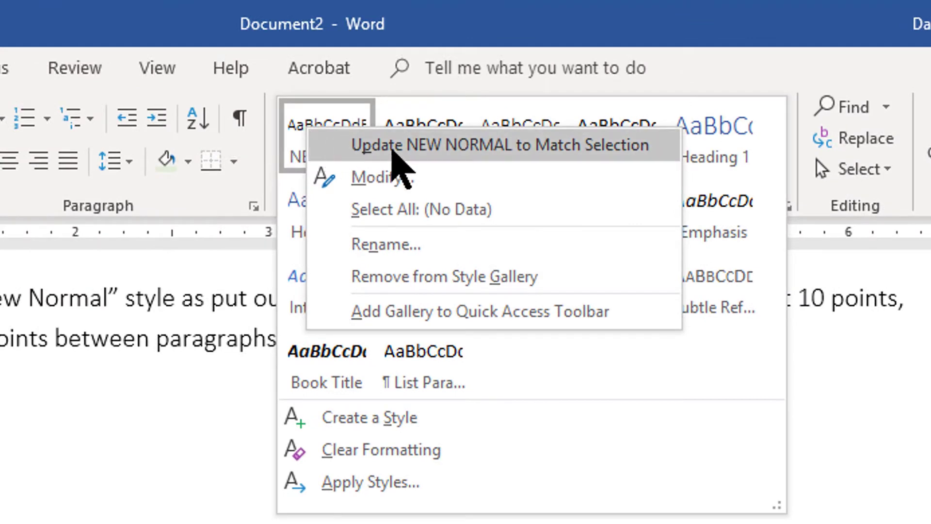
click(423, 146)
Step: Try the "New documents based on this template" option in the Intense Emphasis style's modification settings, and leave without saving
right_click(339, 156)
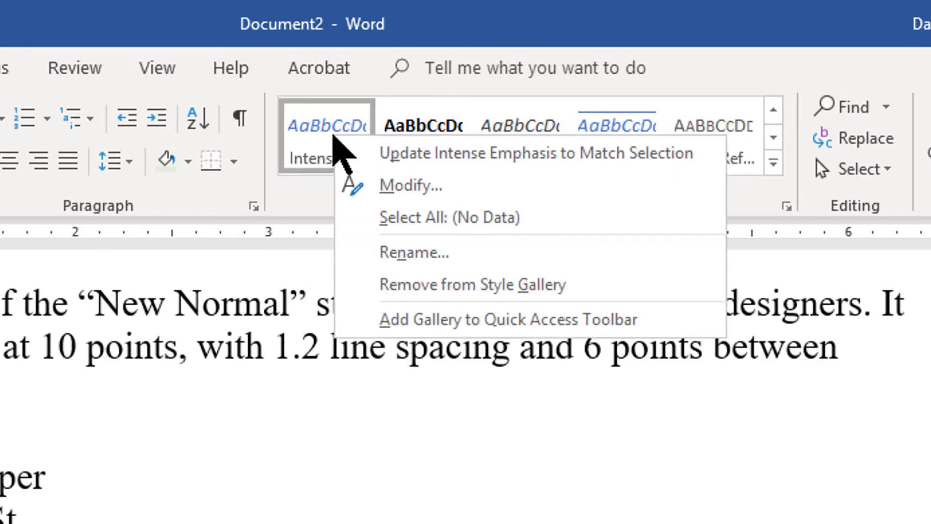
click(410, 184)
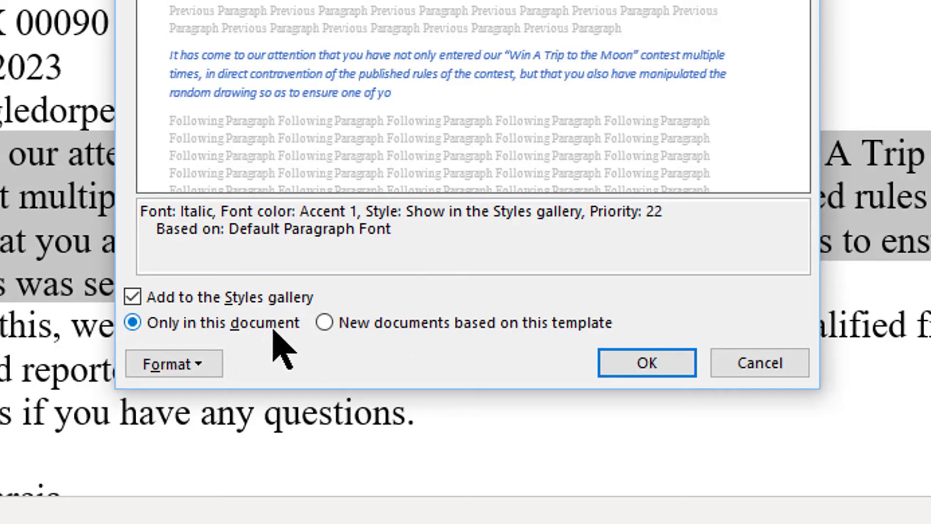
click(324, 324)
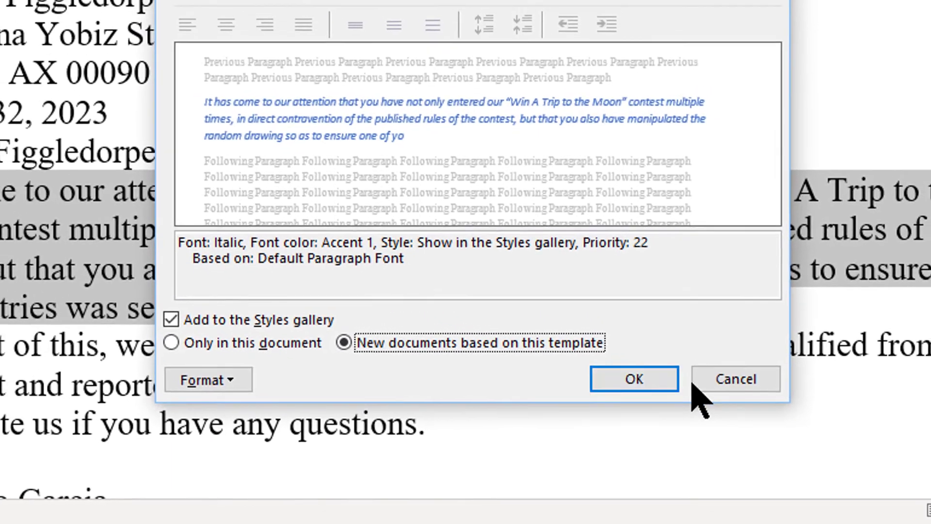
click(691, 366)
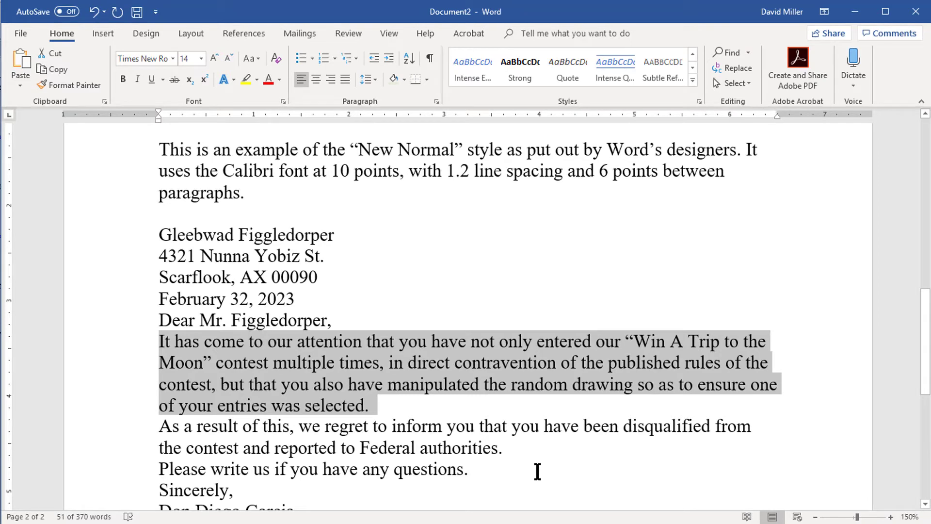
Step: Preview gallery styles on the selected letter paragraph, and bring up the NEW NORMAL style's options in the Styles pane
click(693, 80)
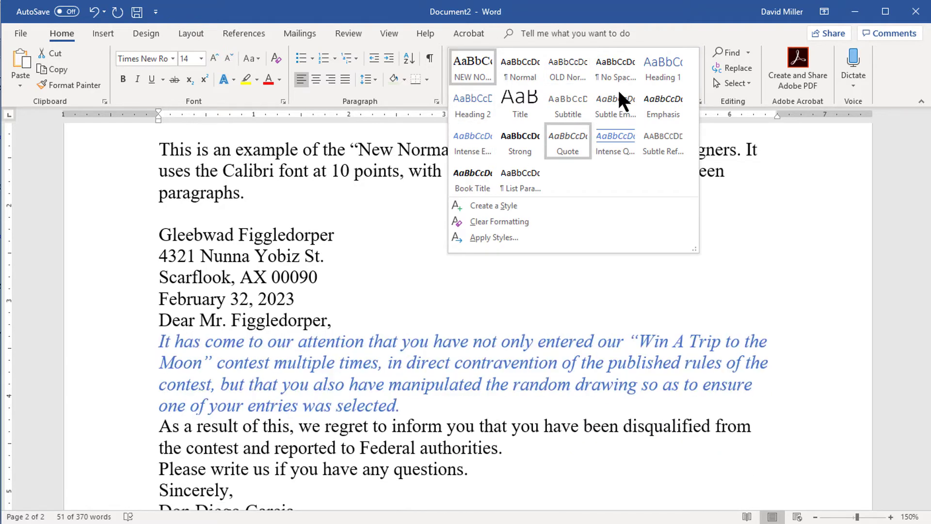
click(453, 320)
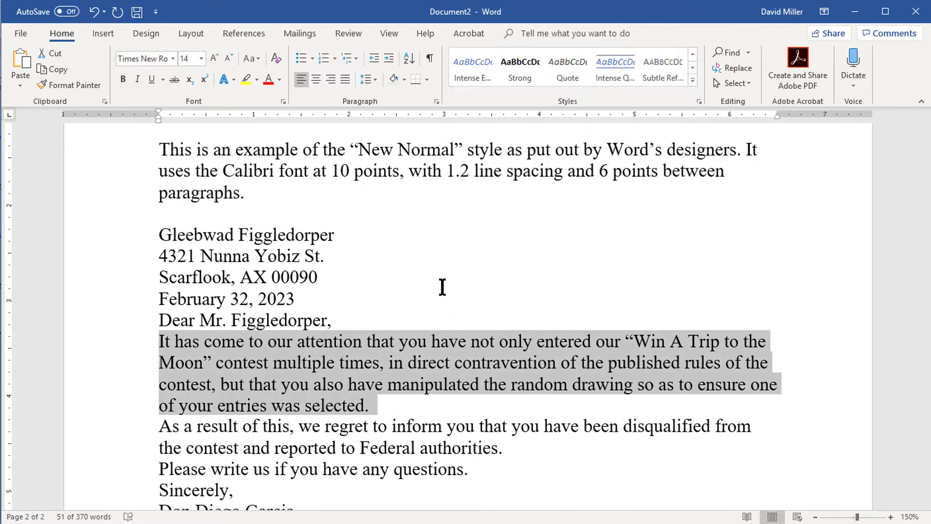
click(699, 101)
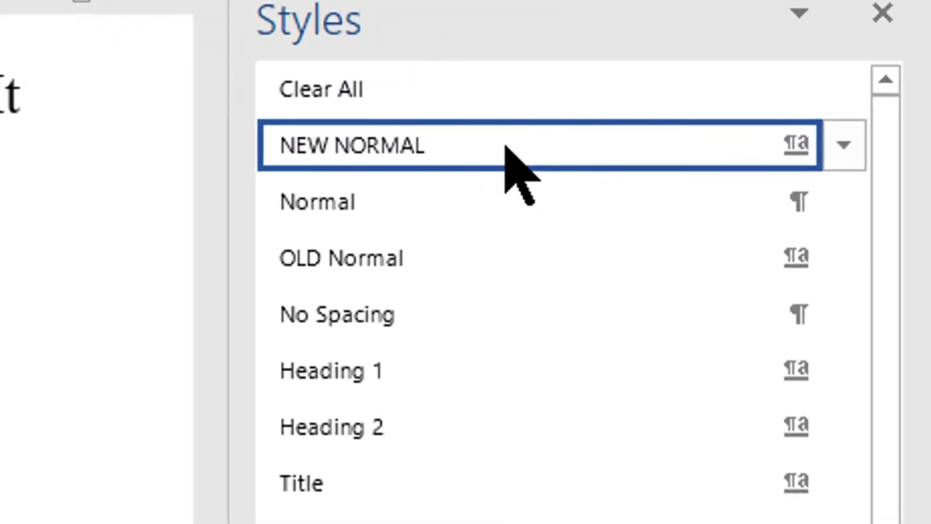
mouse_move(792, 166)
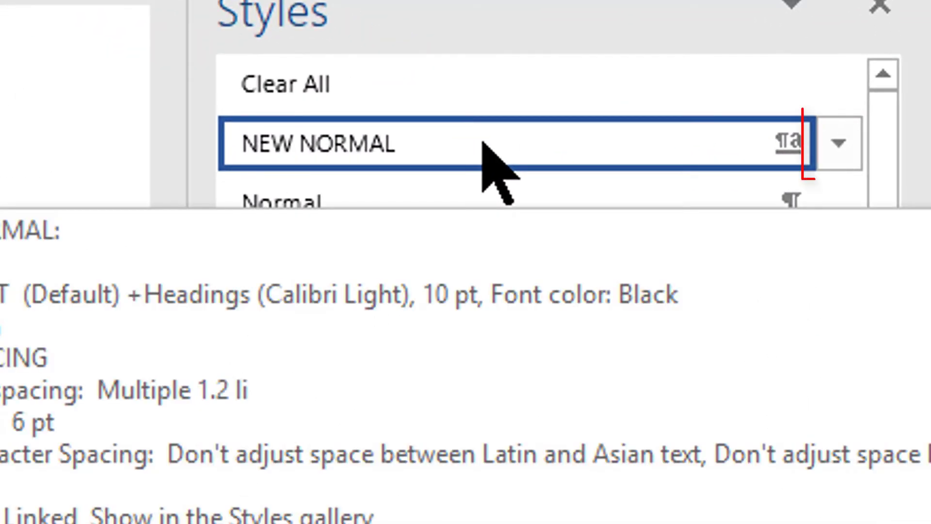
click(839, 145)
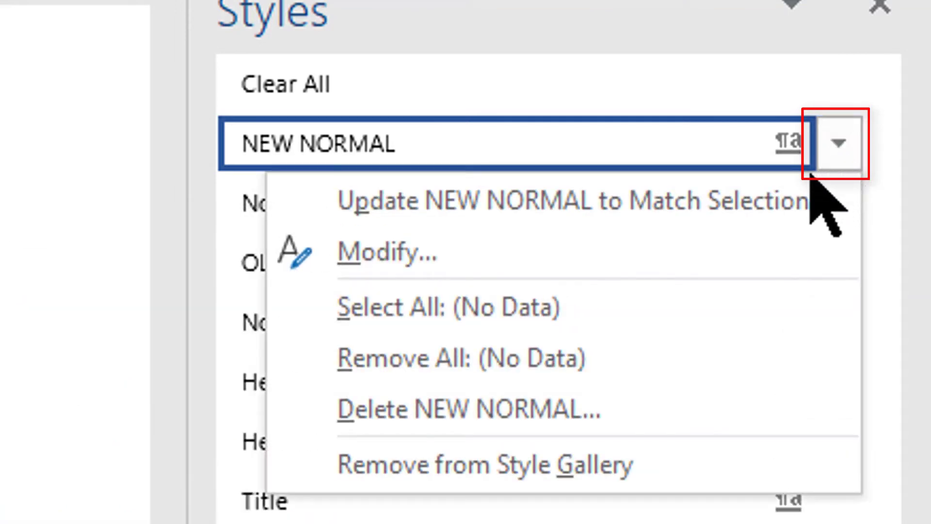
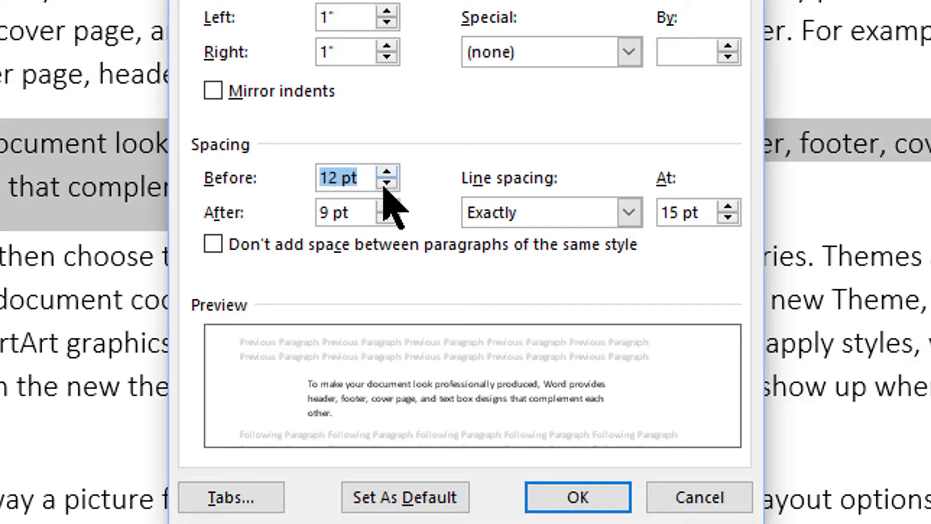
Step: Set the spacing after the indented paragraph beginning "To make your document look" to 12 pt
click(387, 207)
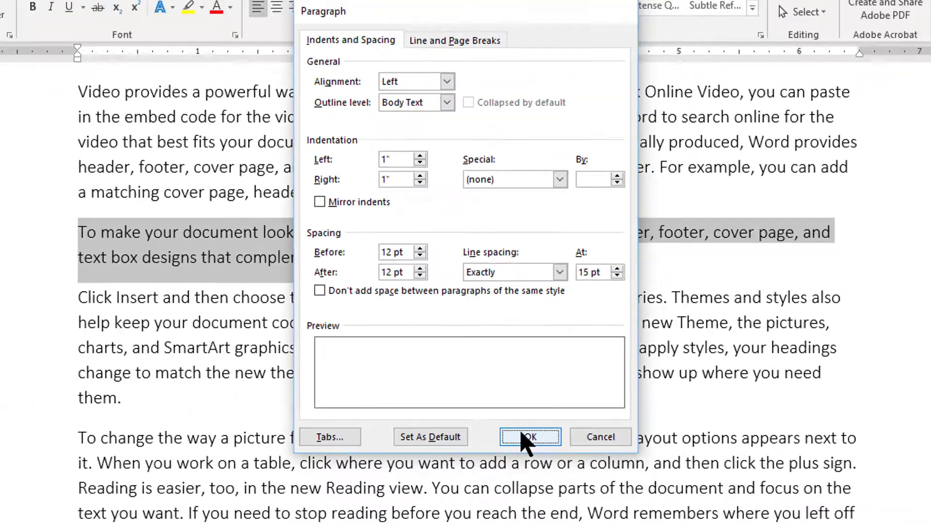
click(565, 497)
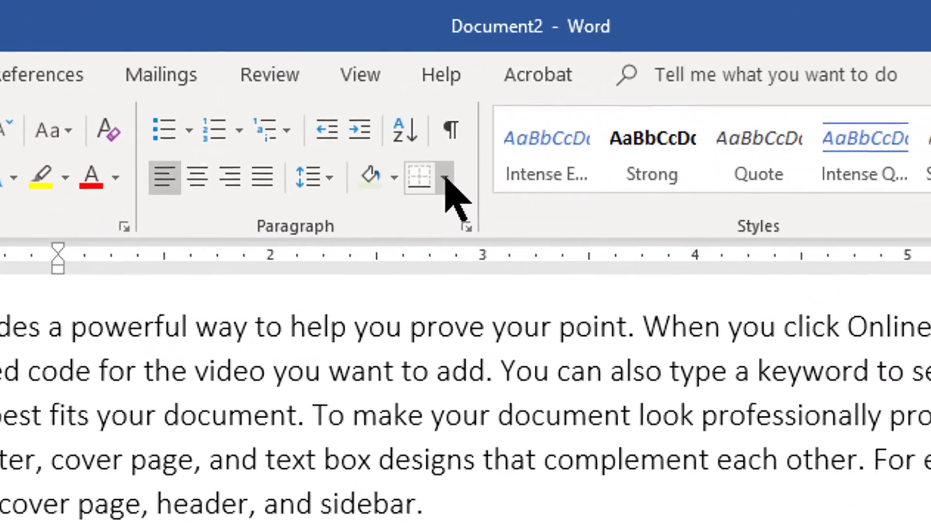
Step: Give the indented paragraph beginning "To make your document look" a dark red shadow-style border
click(426, 79)
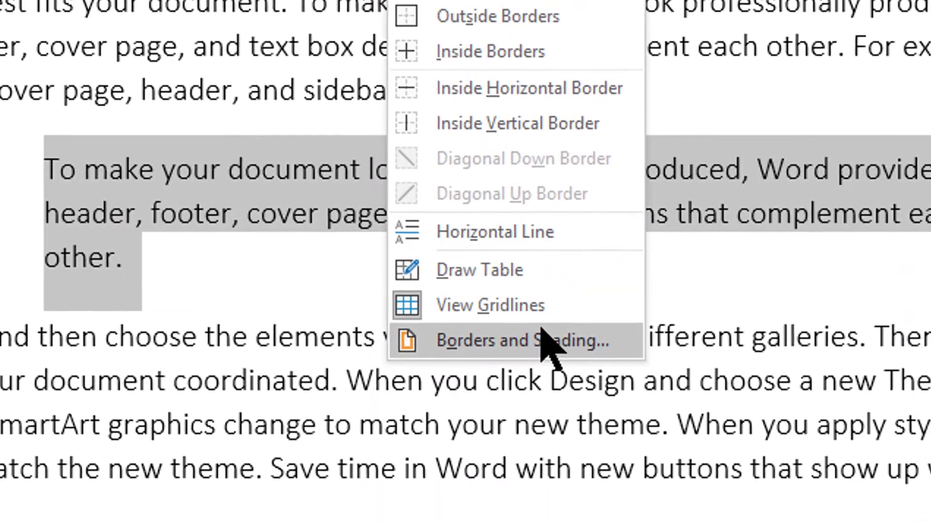
click(539, 348)
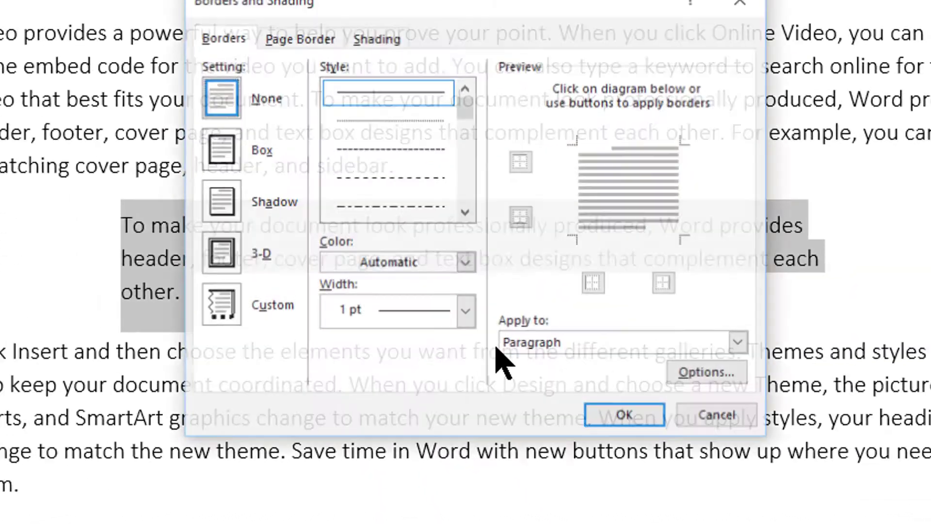
click(467, 259)
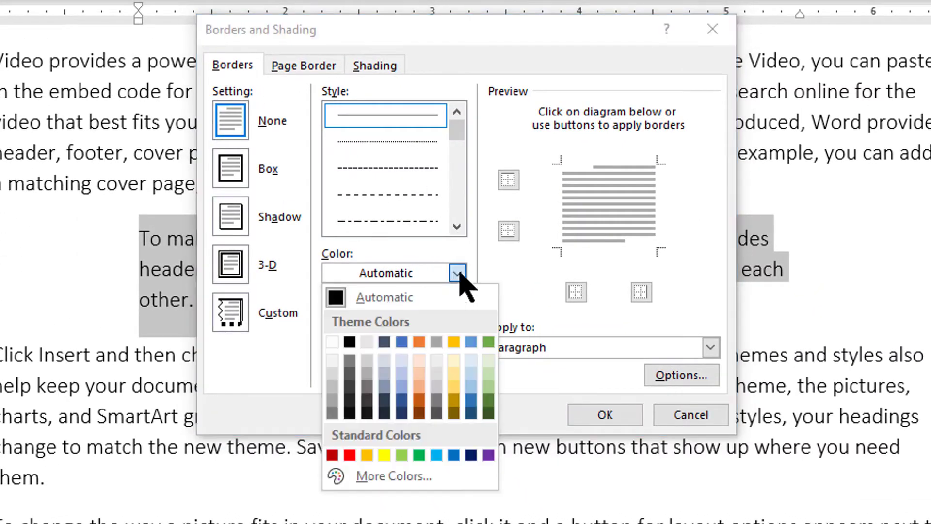
click(332, 455)
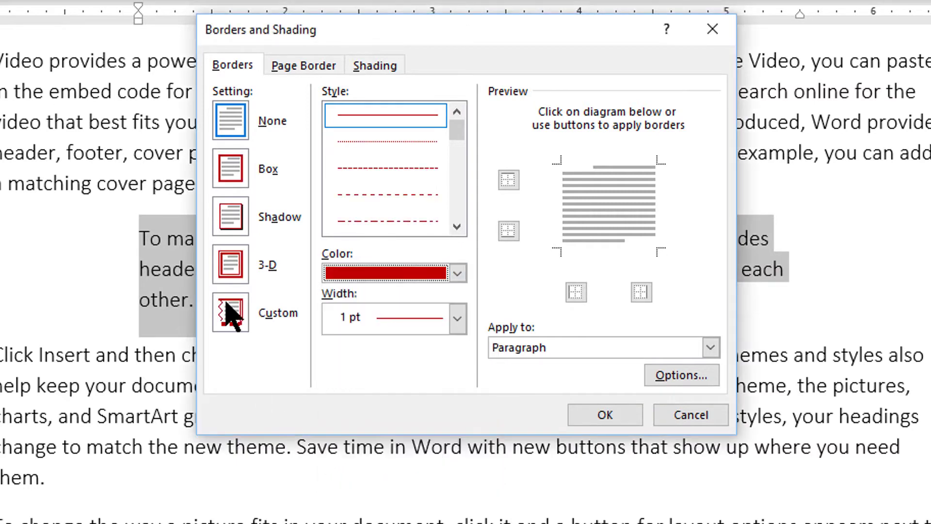
click(233, 221)
Step: Set the border's distance from the text to 9 pt on all four sides
click(679, 375)
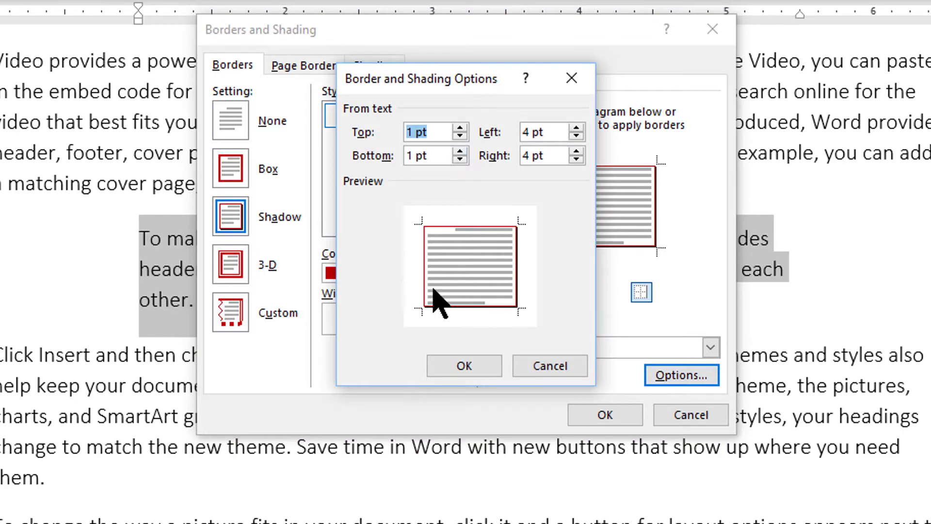
key(Tab)
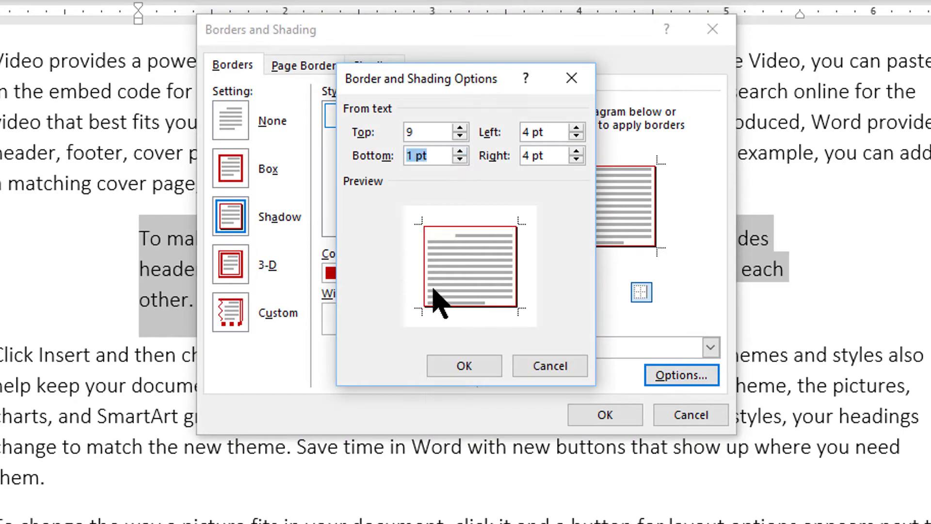
text(9)
key(Tab)
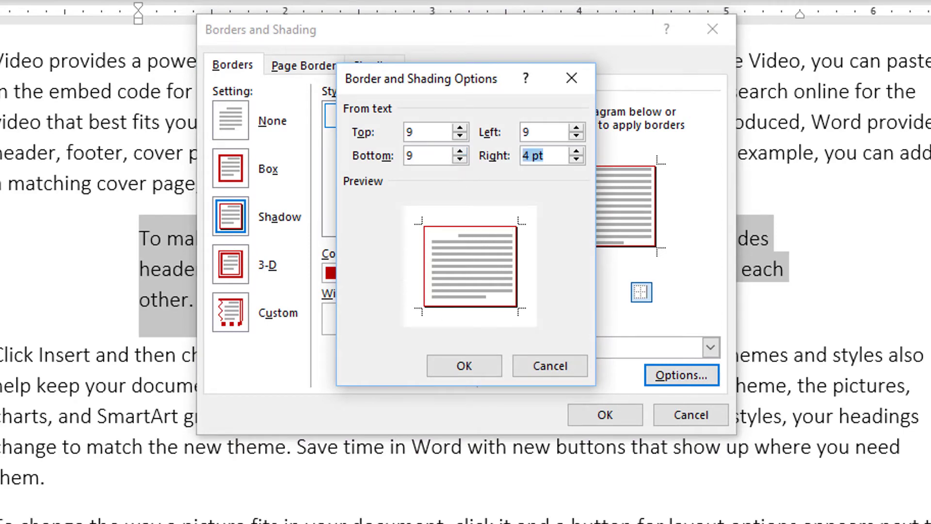
key(Tab)
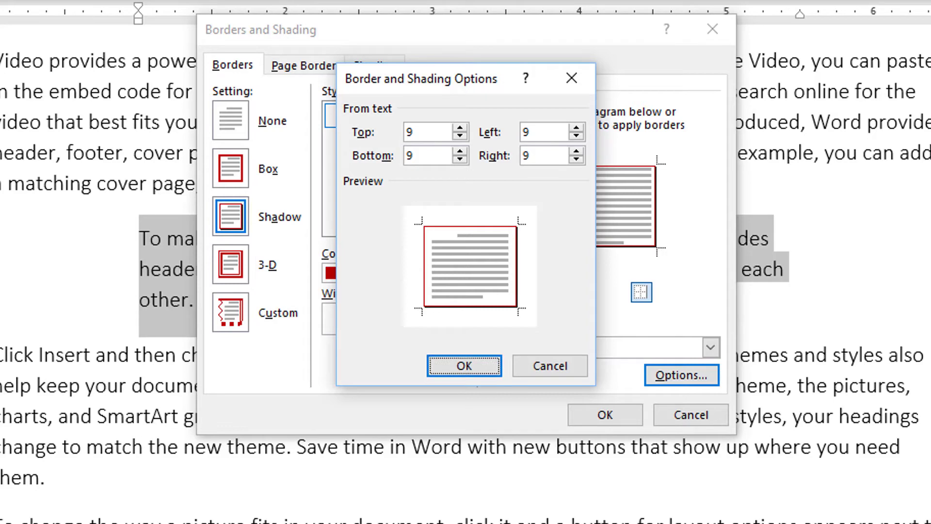
click(464, 366)
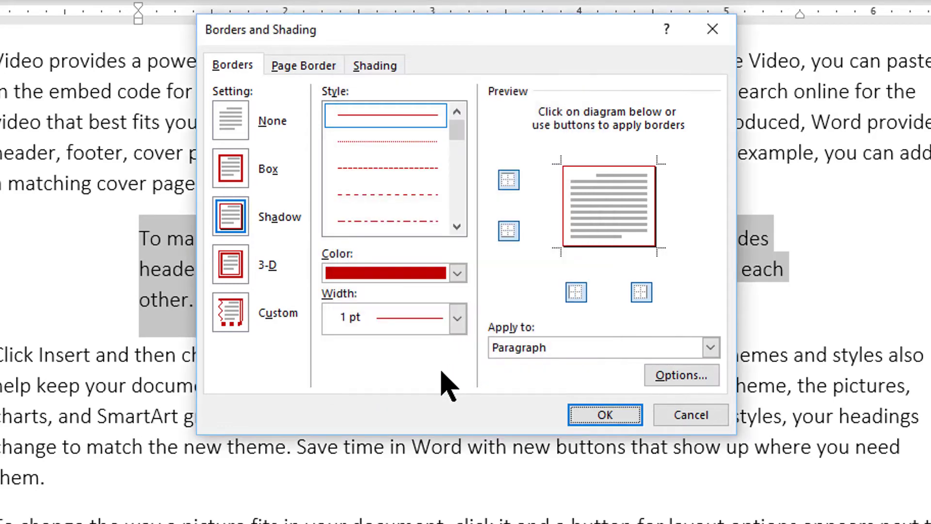
Step: Fill the bordered paragraph with the lightest orange theme tint and apply the border and shading
click(375, 65)
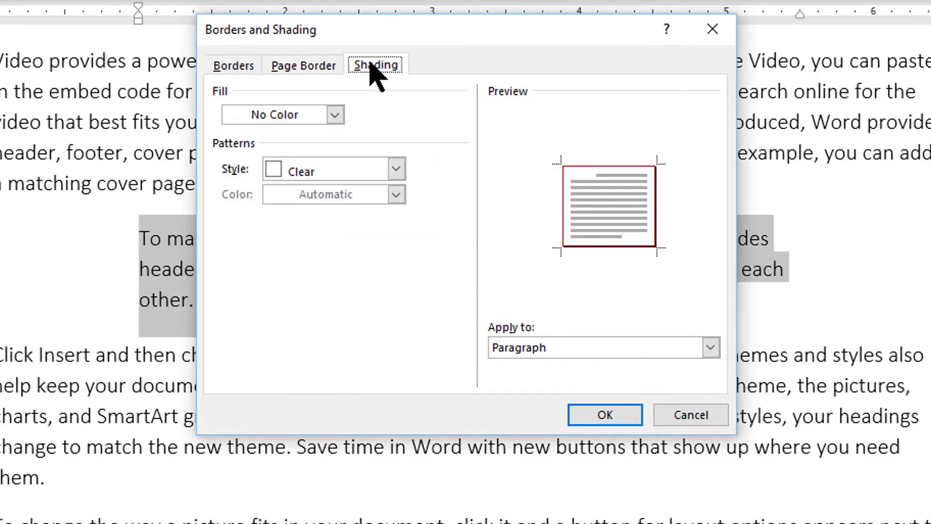
click(335, 114)
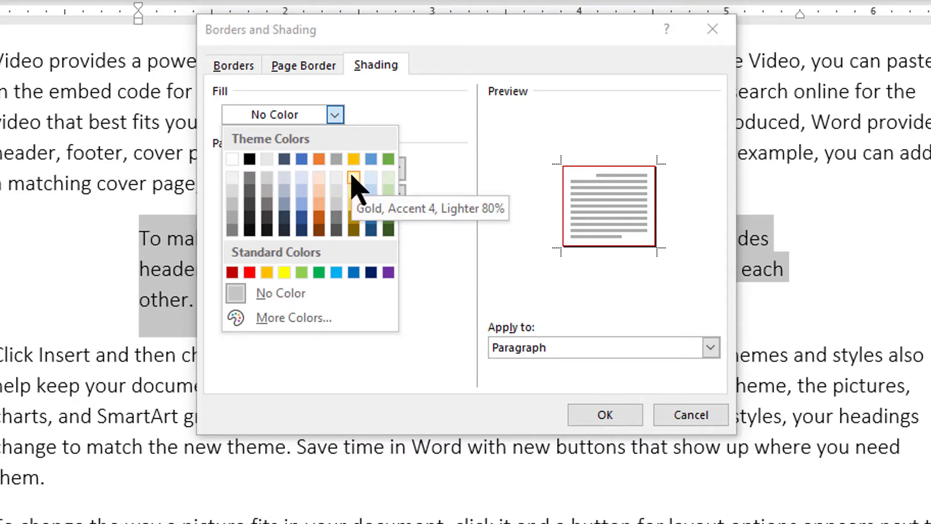
click(318, 178)
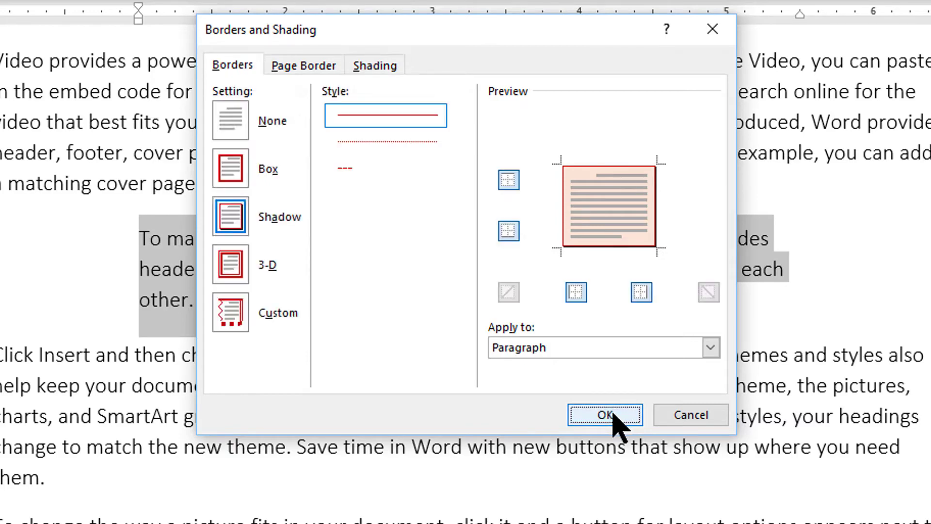
click(609, 415)
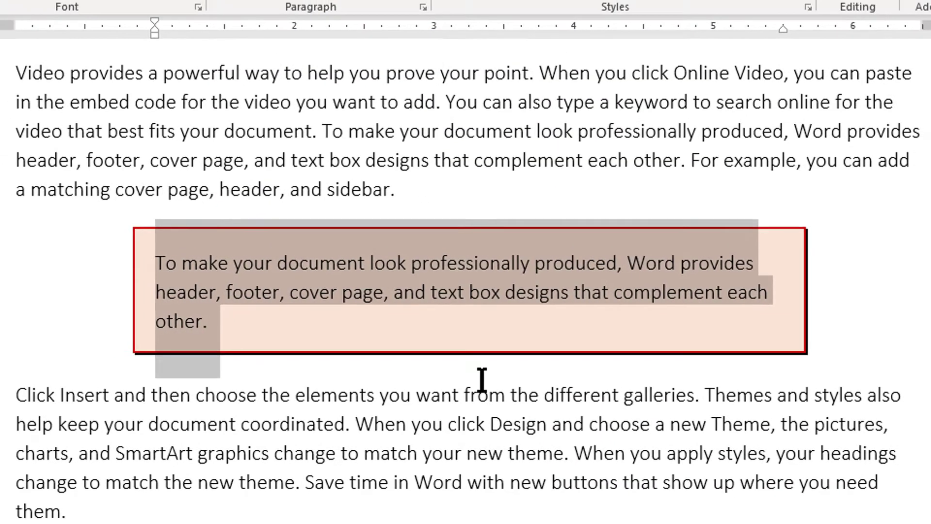
click(482, 400)
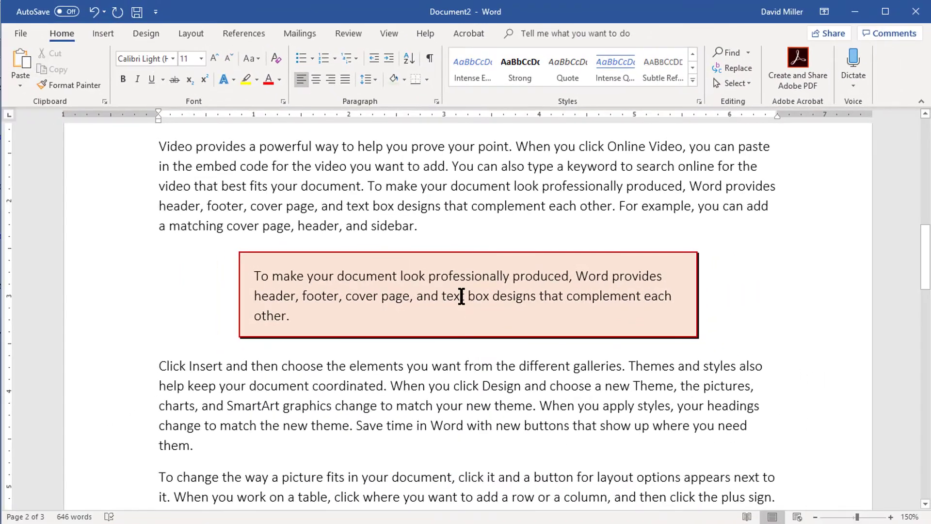
Step: Try to reapply the OLD Normal style to the boxed paragraph from the full styles list, and undo it
triple_click(461, 296)
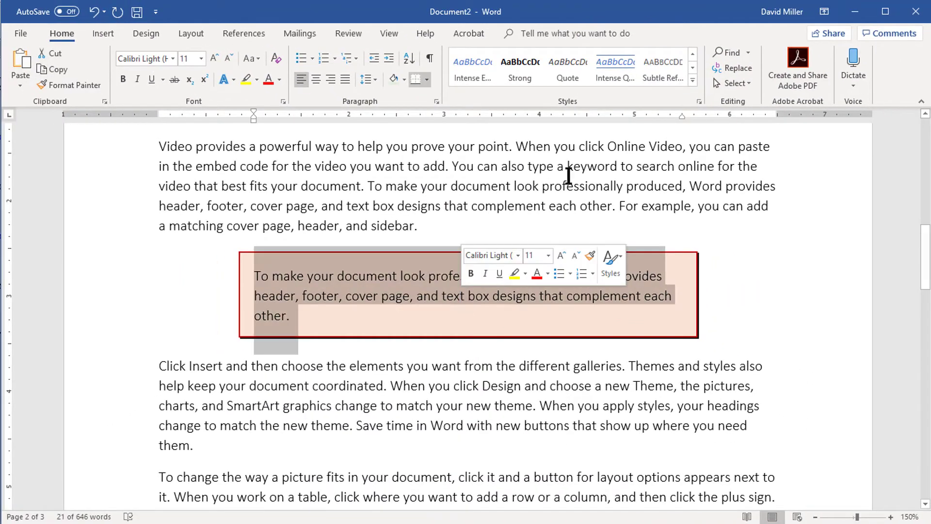
click(699, 101)
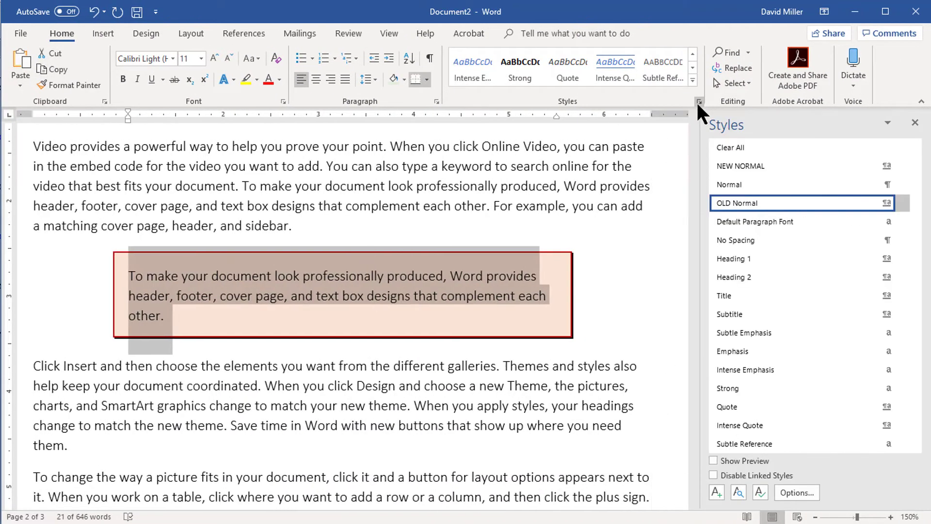
click(730, 201)
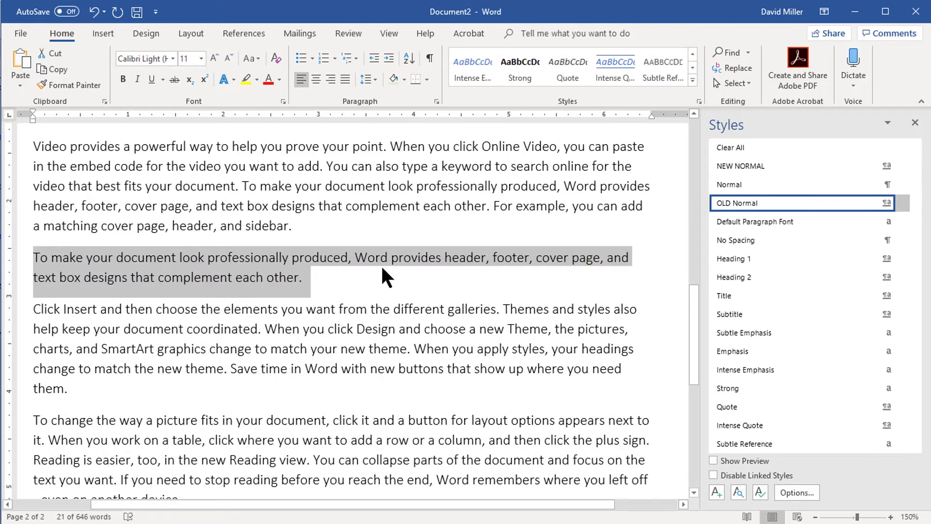
key(ctrl+z)
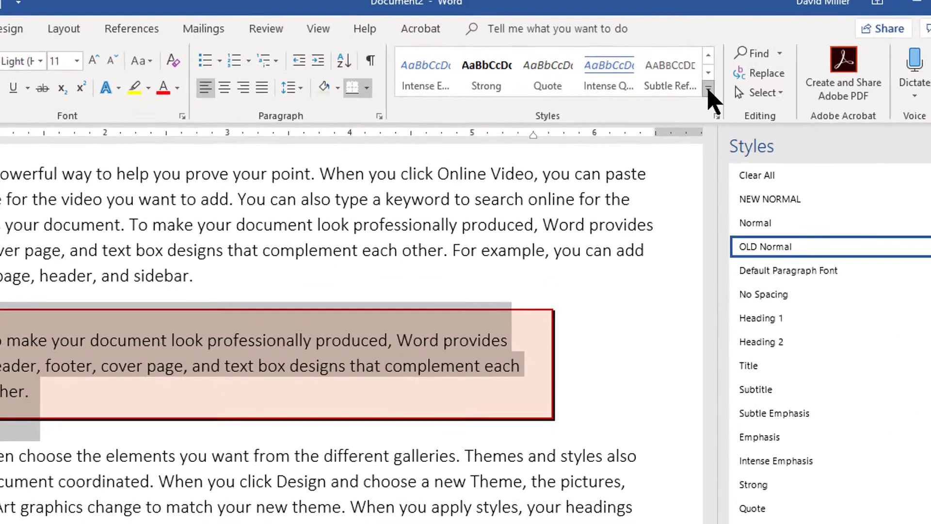
Step: Create a new style named "Orange Inset" from the selected boxed paragraph's formatting
click(693, 80)
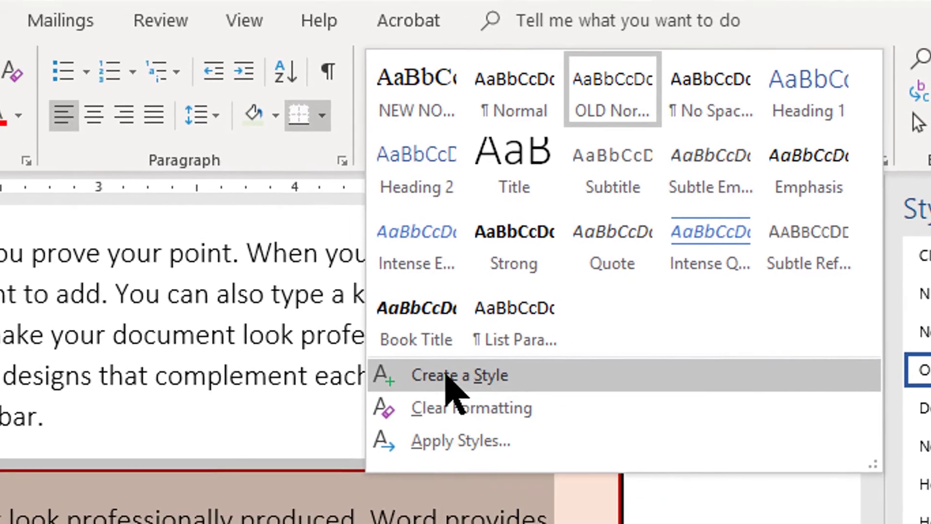
click(329, 371)
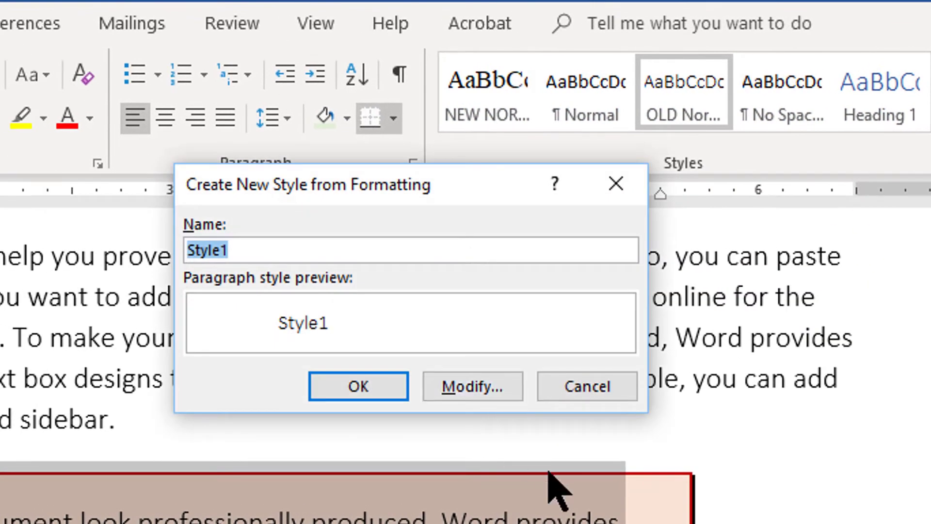
text(Orange Inset)
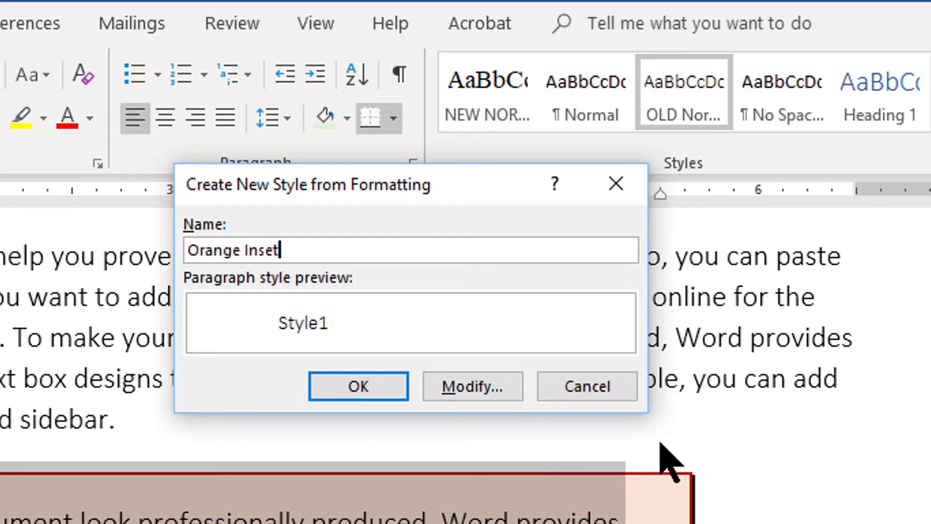
click(377, 387)
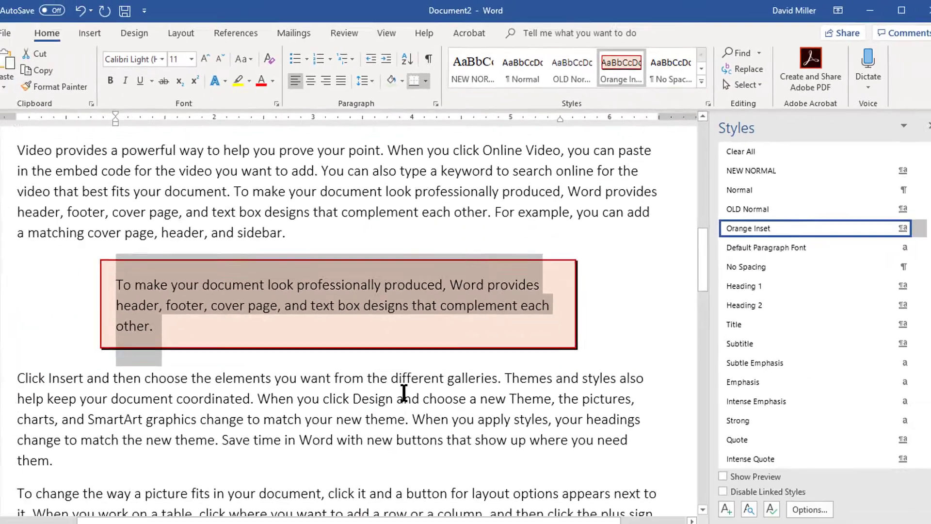
click(403, 381)
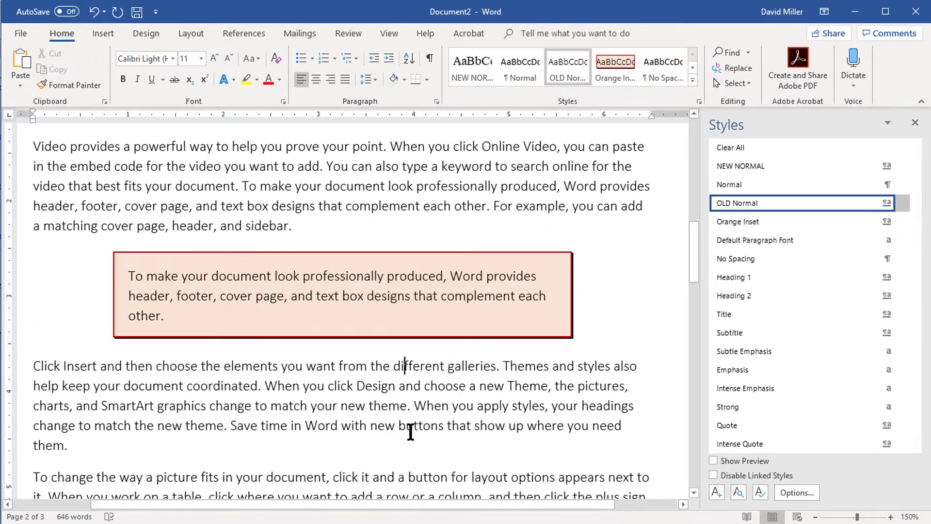
Step: Open the modification settings of the Orange Inset style
scroll(366, 400, down, 2)
scroll(366, 396, up, 3)
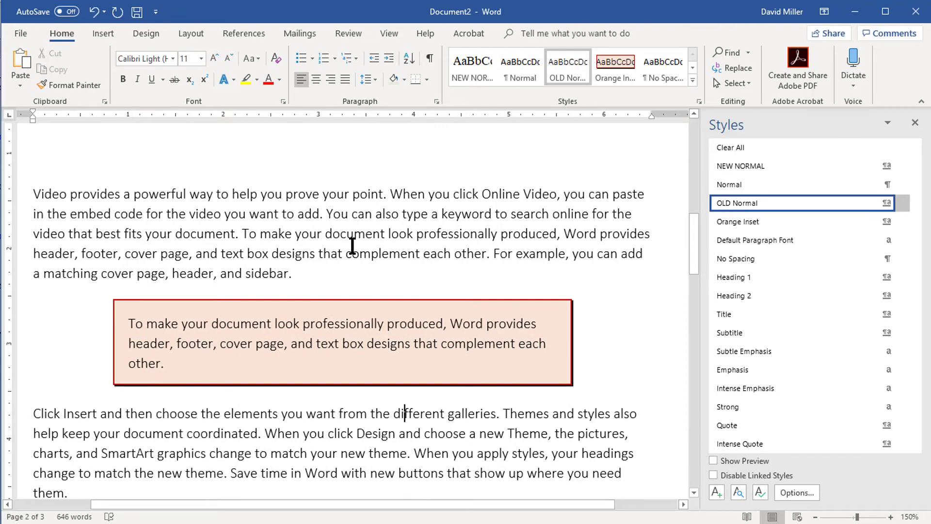
scroll(351, 243, down, 1)
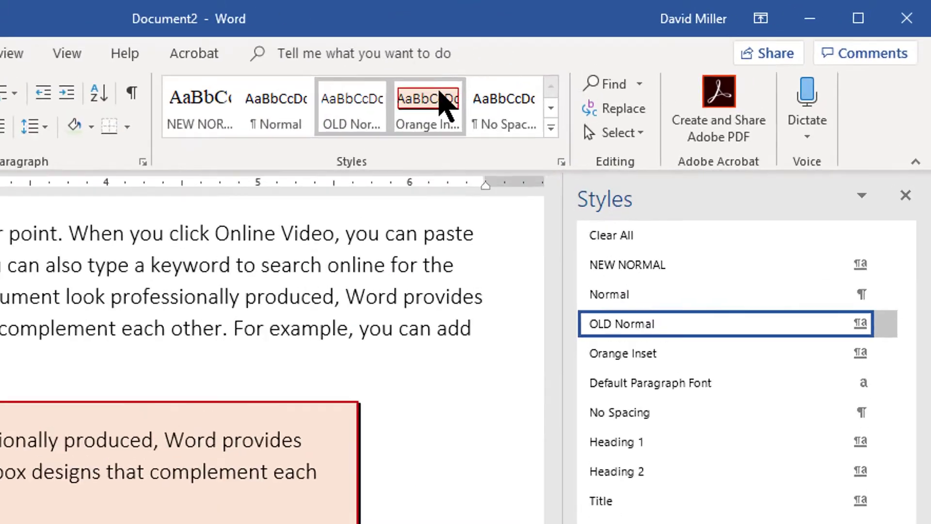
right_click(621, 59)
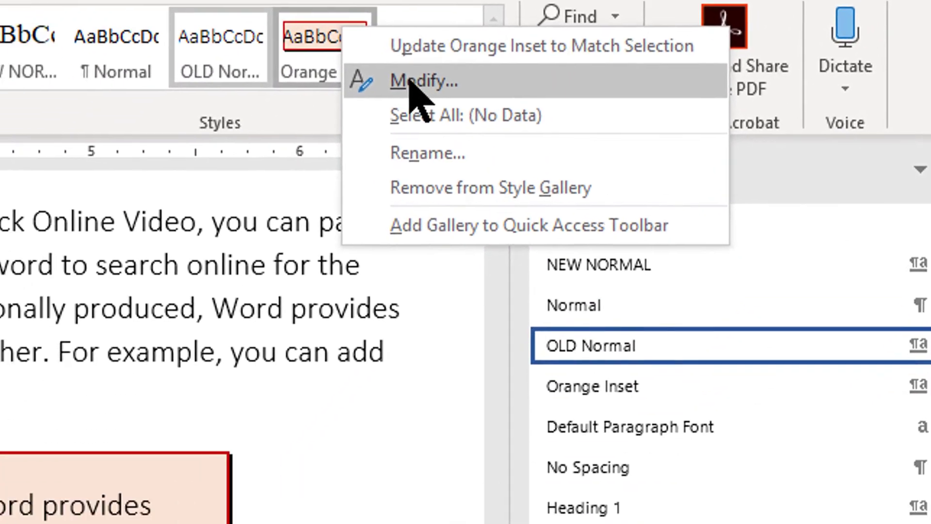
click(330, 179)
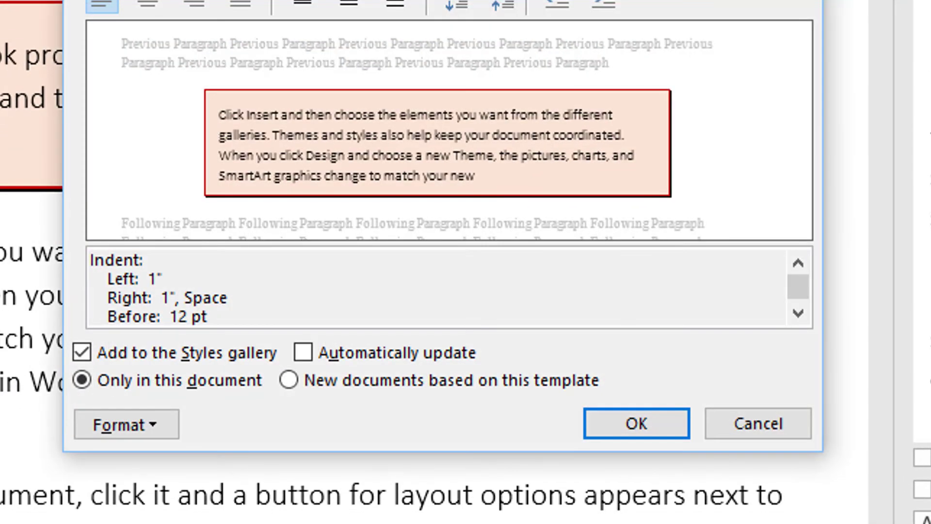